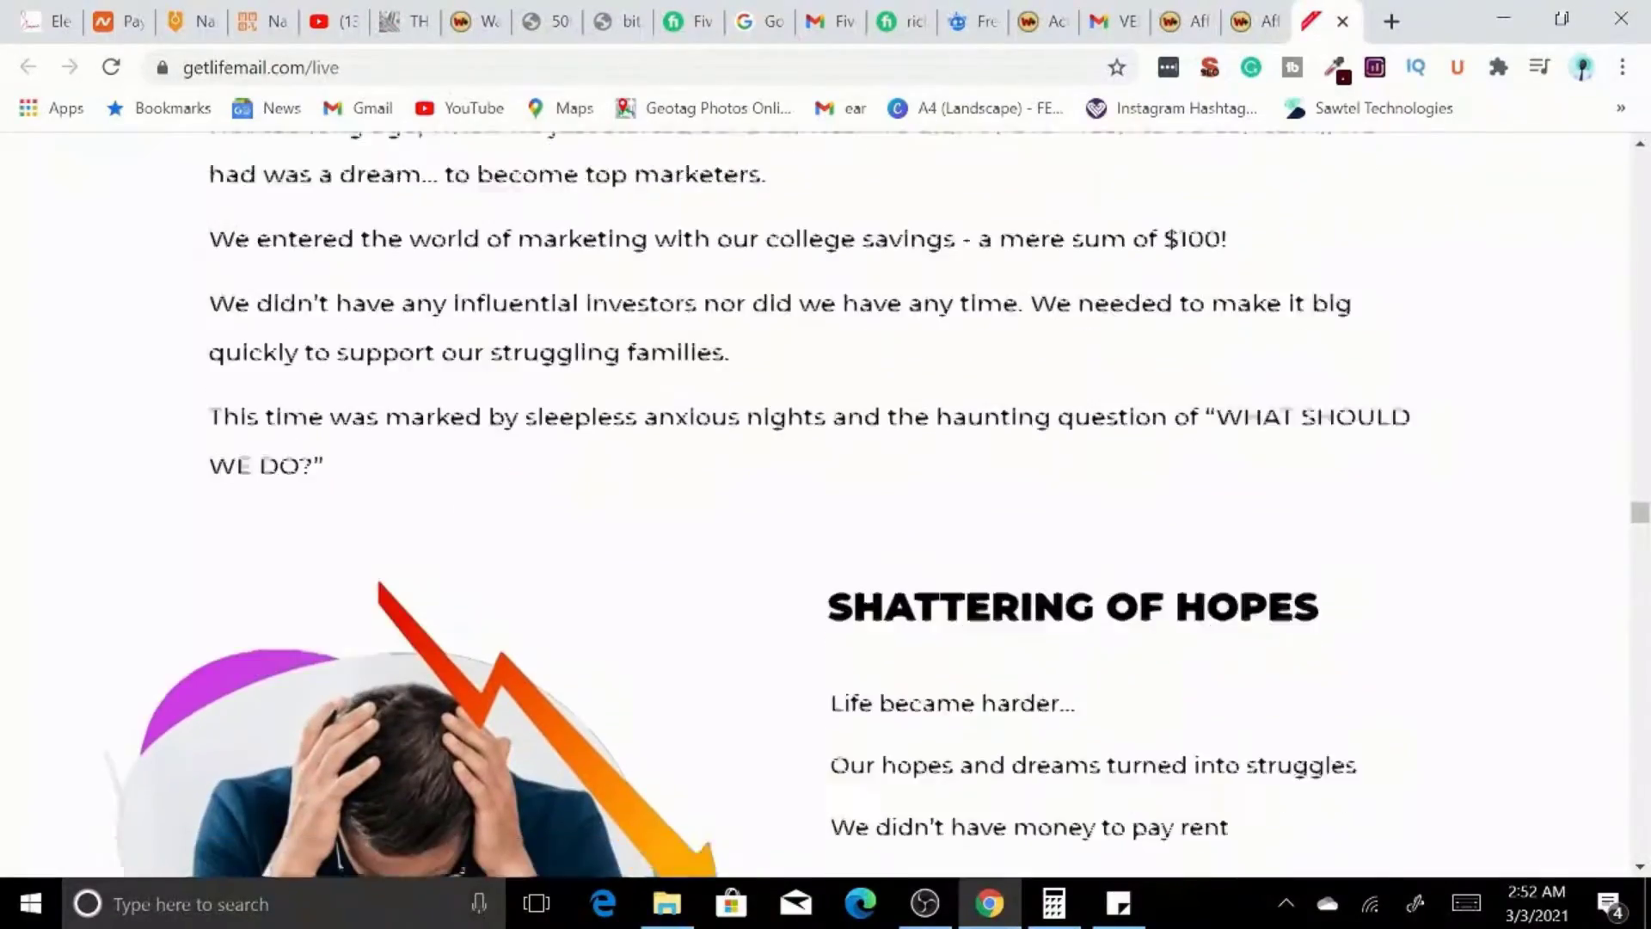
Read through the founders' story and the sections following it on the LifeMail sales page.
{"action": "scroll", "coordinate": [825, 507], "scroll_direction": "up", "scroll_amount": 12}
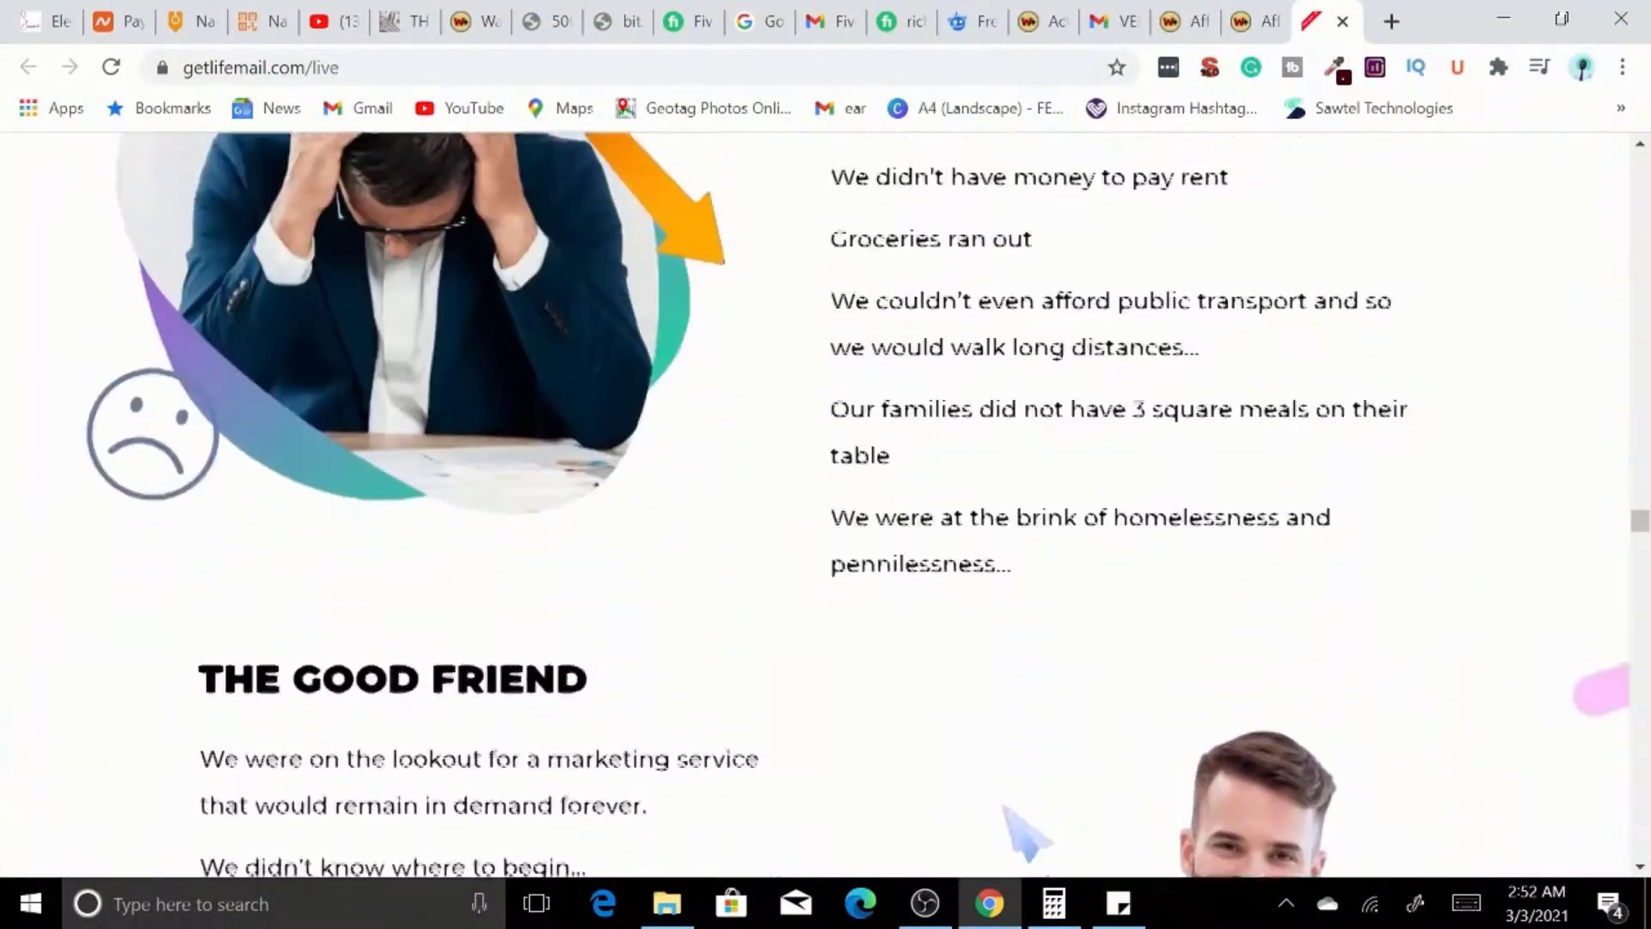
{"action": "scroll", "coordinate": [825, 507], "scroll_direction": "down", "scroll_amount": 1}
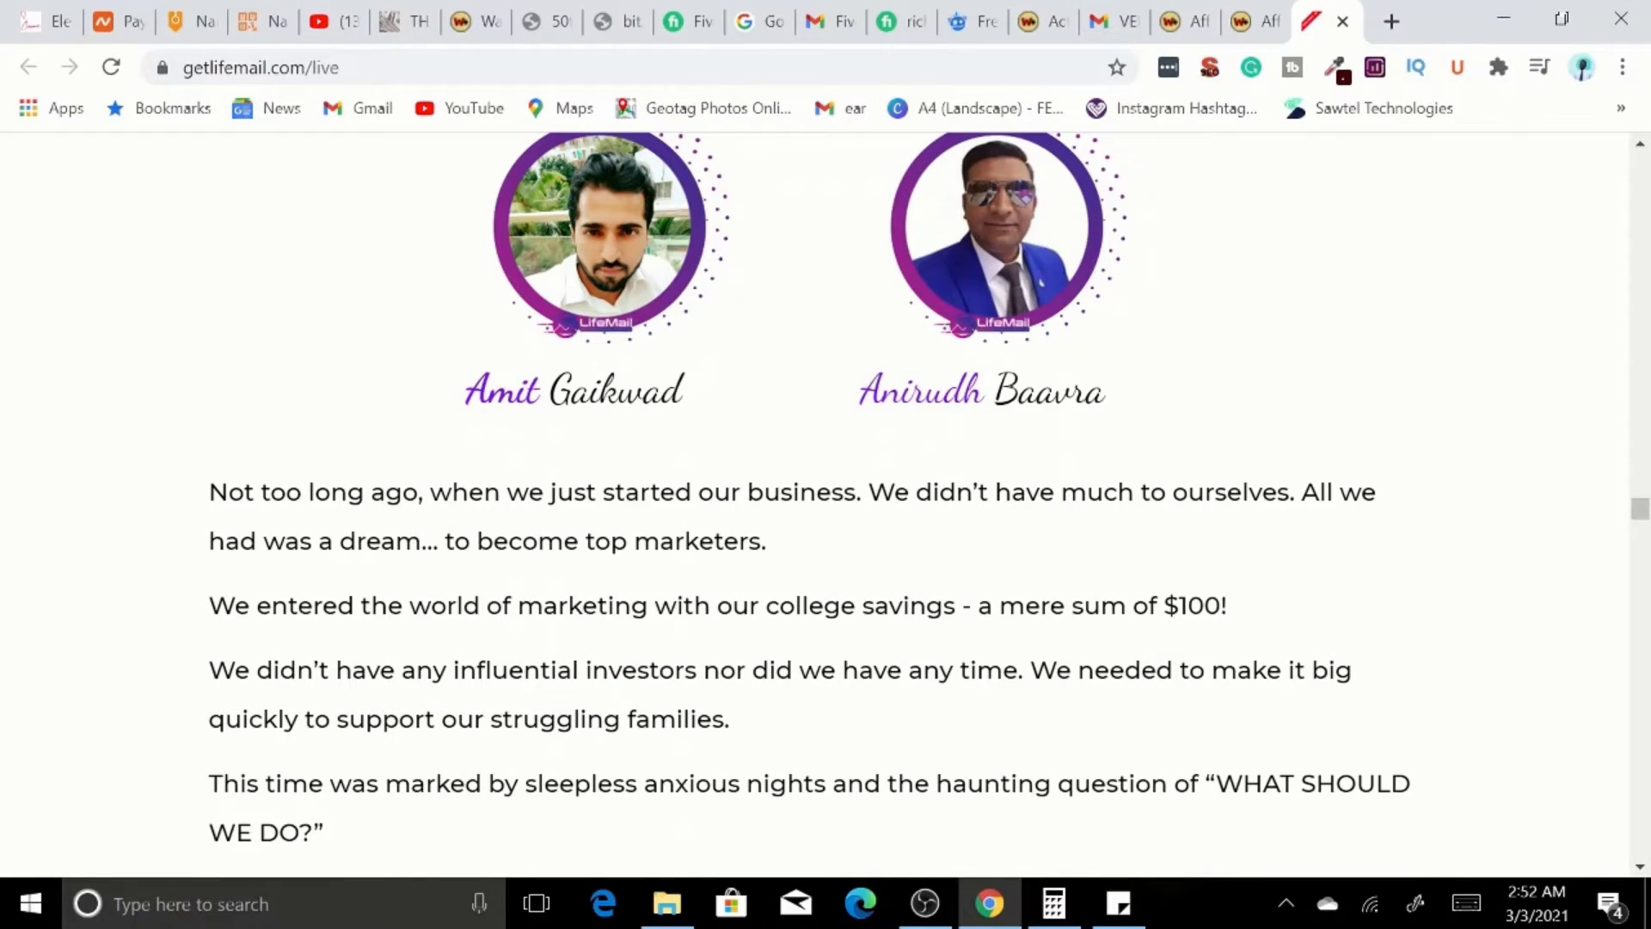
{"action": "scroll", "coordinate": [826, 508], "scroll_direction": "down", "scroll_amount": 10}
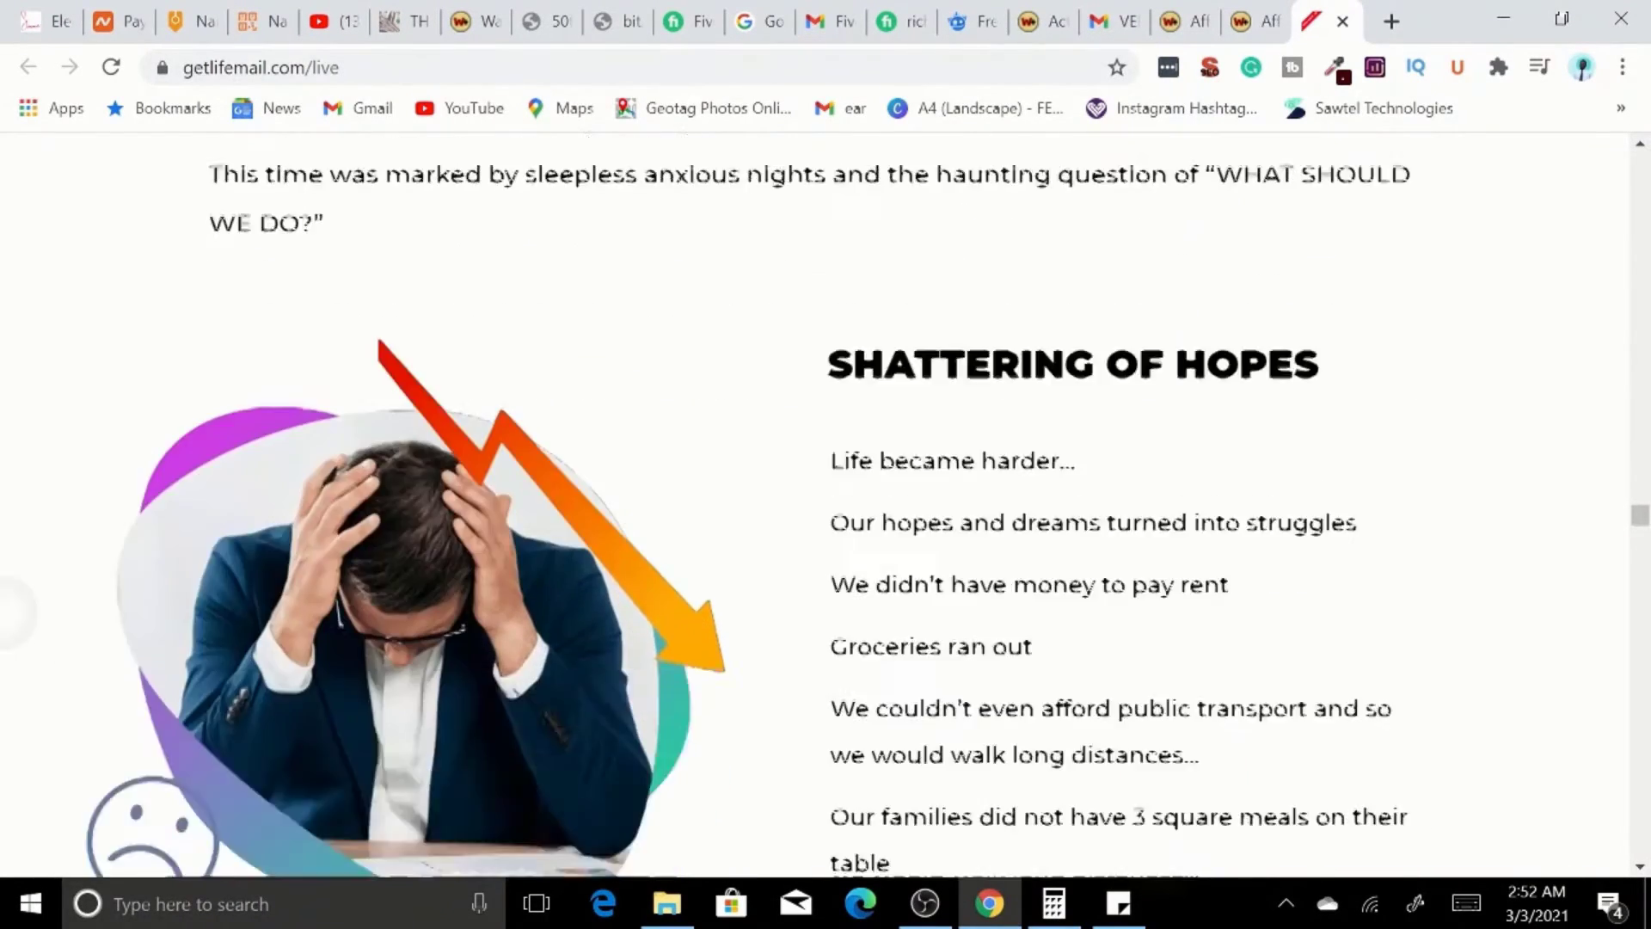
{"action": "scroll", "coordinate": [826, 508], "scroll_direction": "down", "scroll_amount": 10}
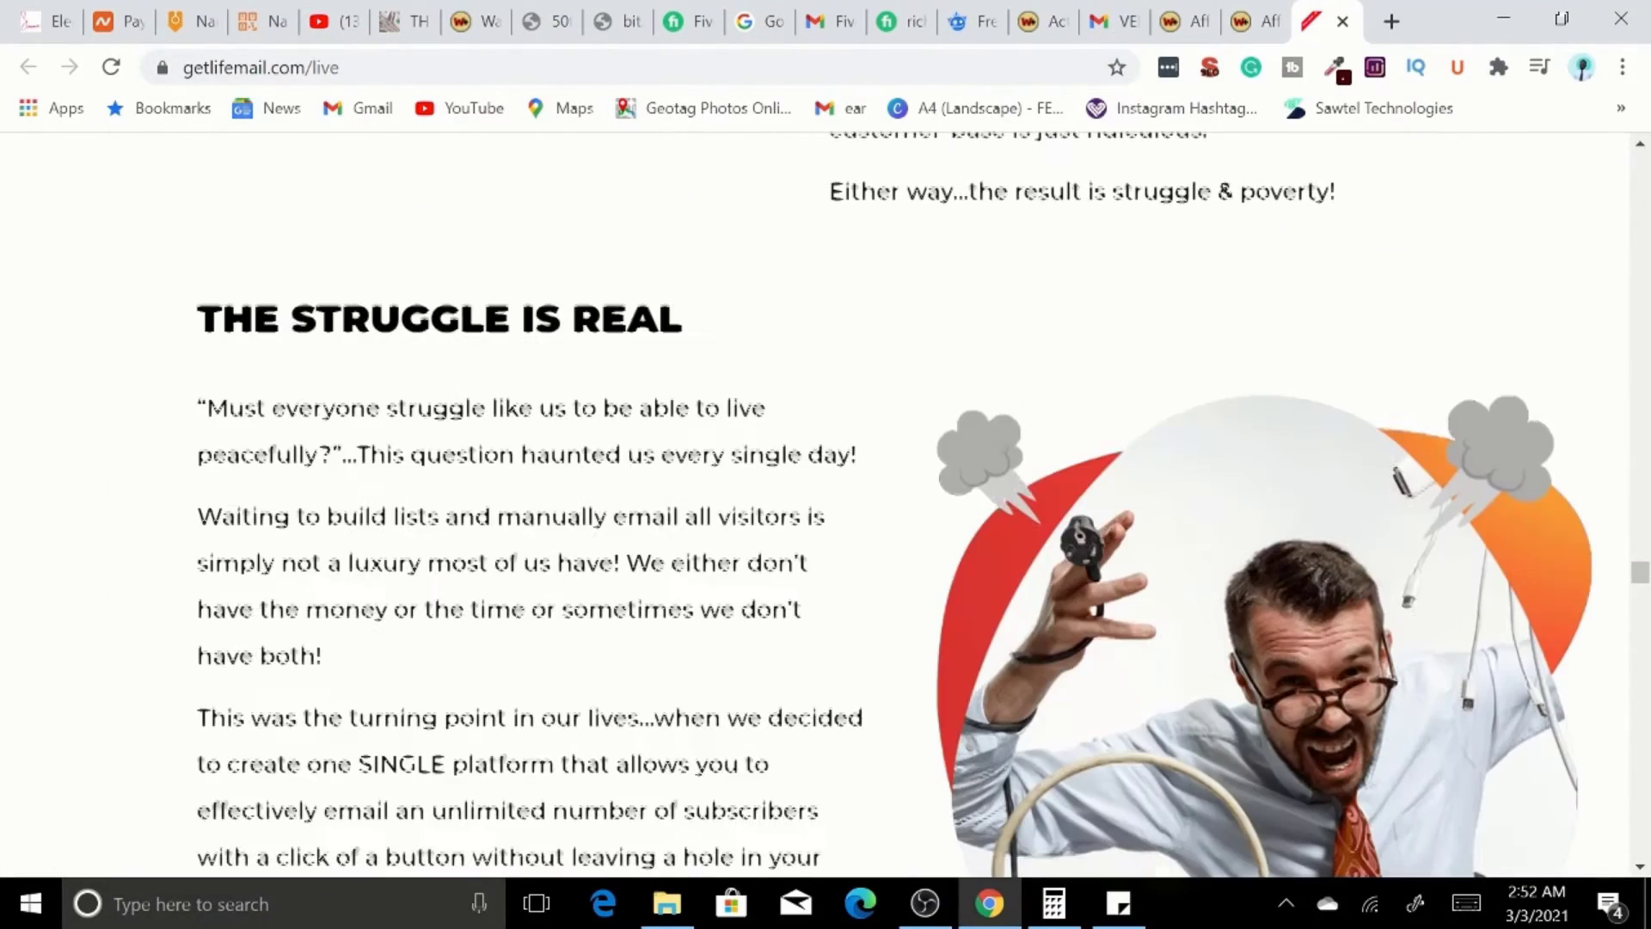
{"action": "scroll", "coordinate": [1410, 12], "scroll_direction": "up", "scroll_amount": 3}
{"action": "scroll", "coordinate": [1402, 12], "scroll_direction": "down", "scroll_amount": 10}
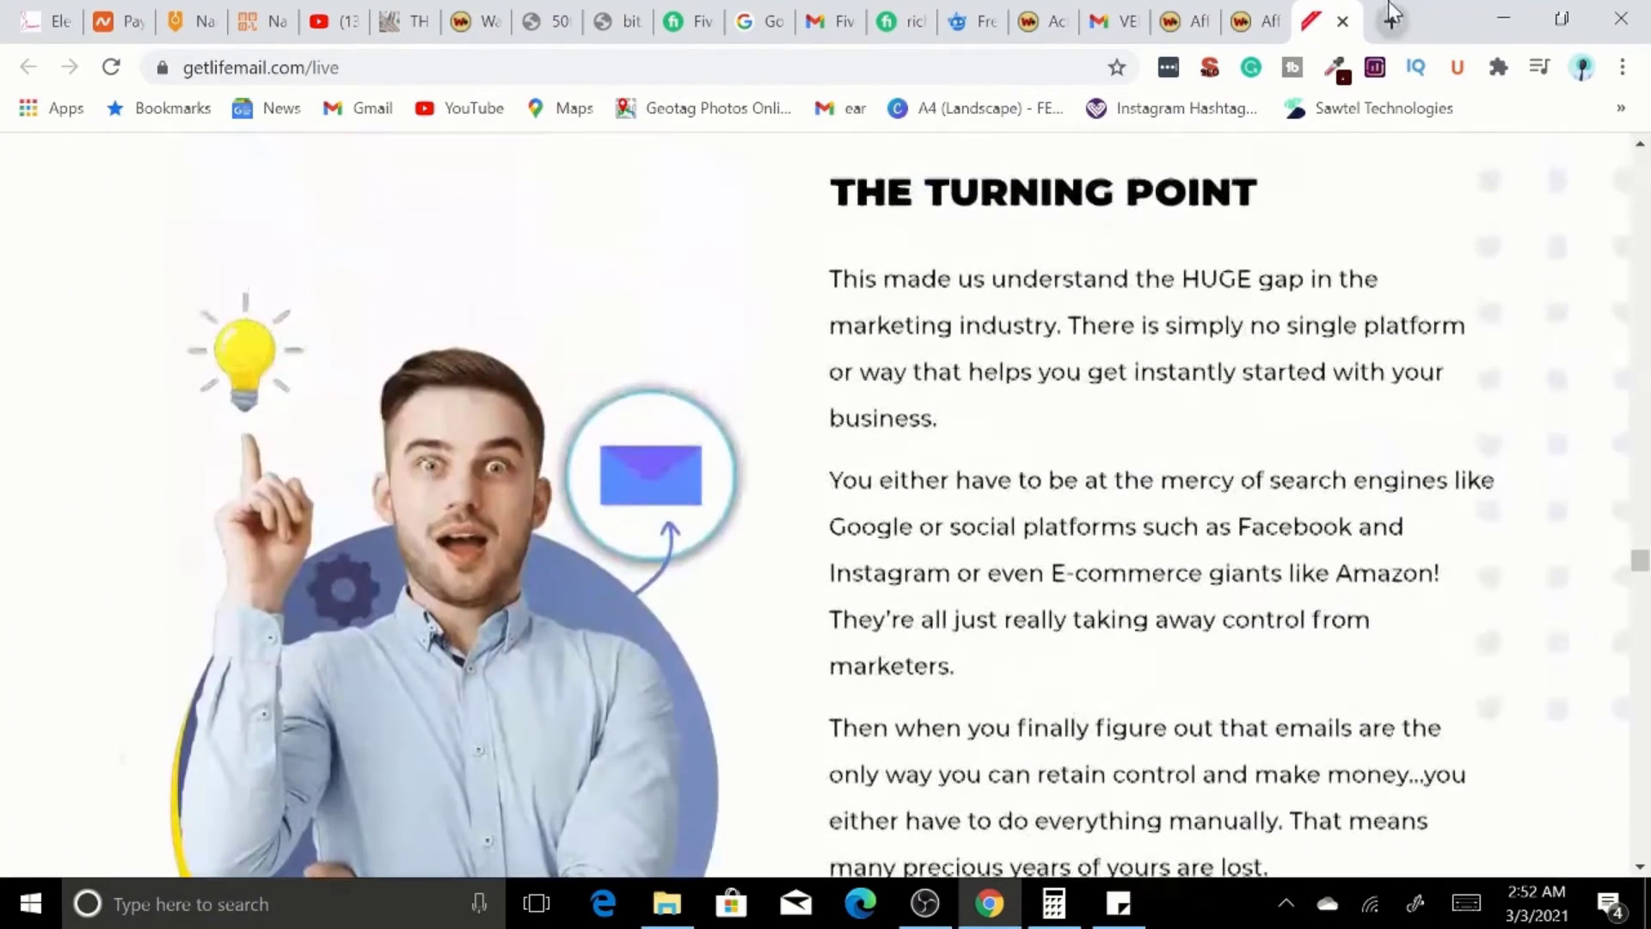
Switch to the WarriorPlus page of the LifeMail offer and look over its overview and the affiliate options.
{"action": "left_click", "coordinate": [1243, 21]}
{"action": "scroll", "coordinate": [602, 430], "scroll_direction": "down", "scroll_amount": 4}
{"action": "scroll", "coordinate": [602, 430], "scroll_direction": "up", "scroll_amount": 2}
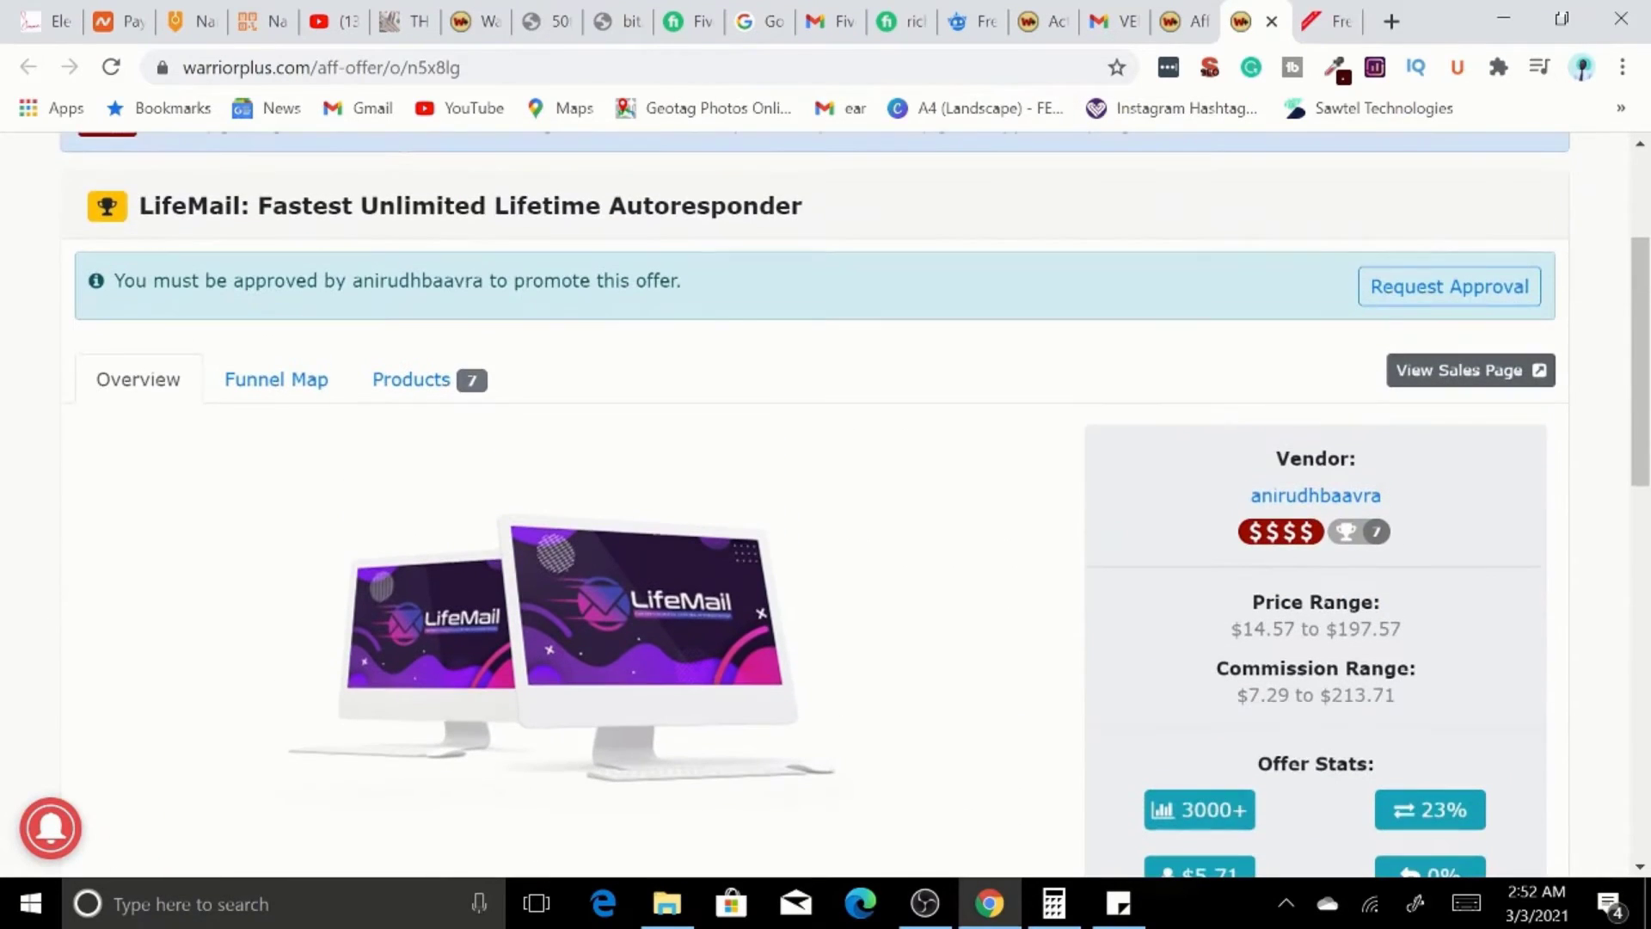
{"action": "scroll", "coordinate": [206, 238], "scroll_direction": "up", "scroll_amount": 3}
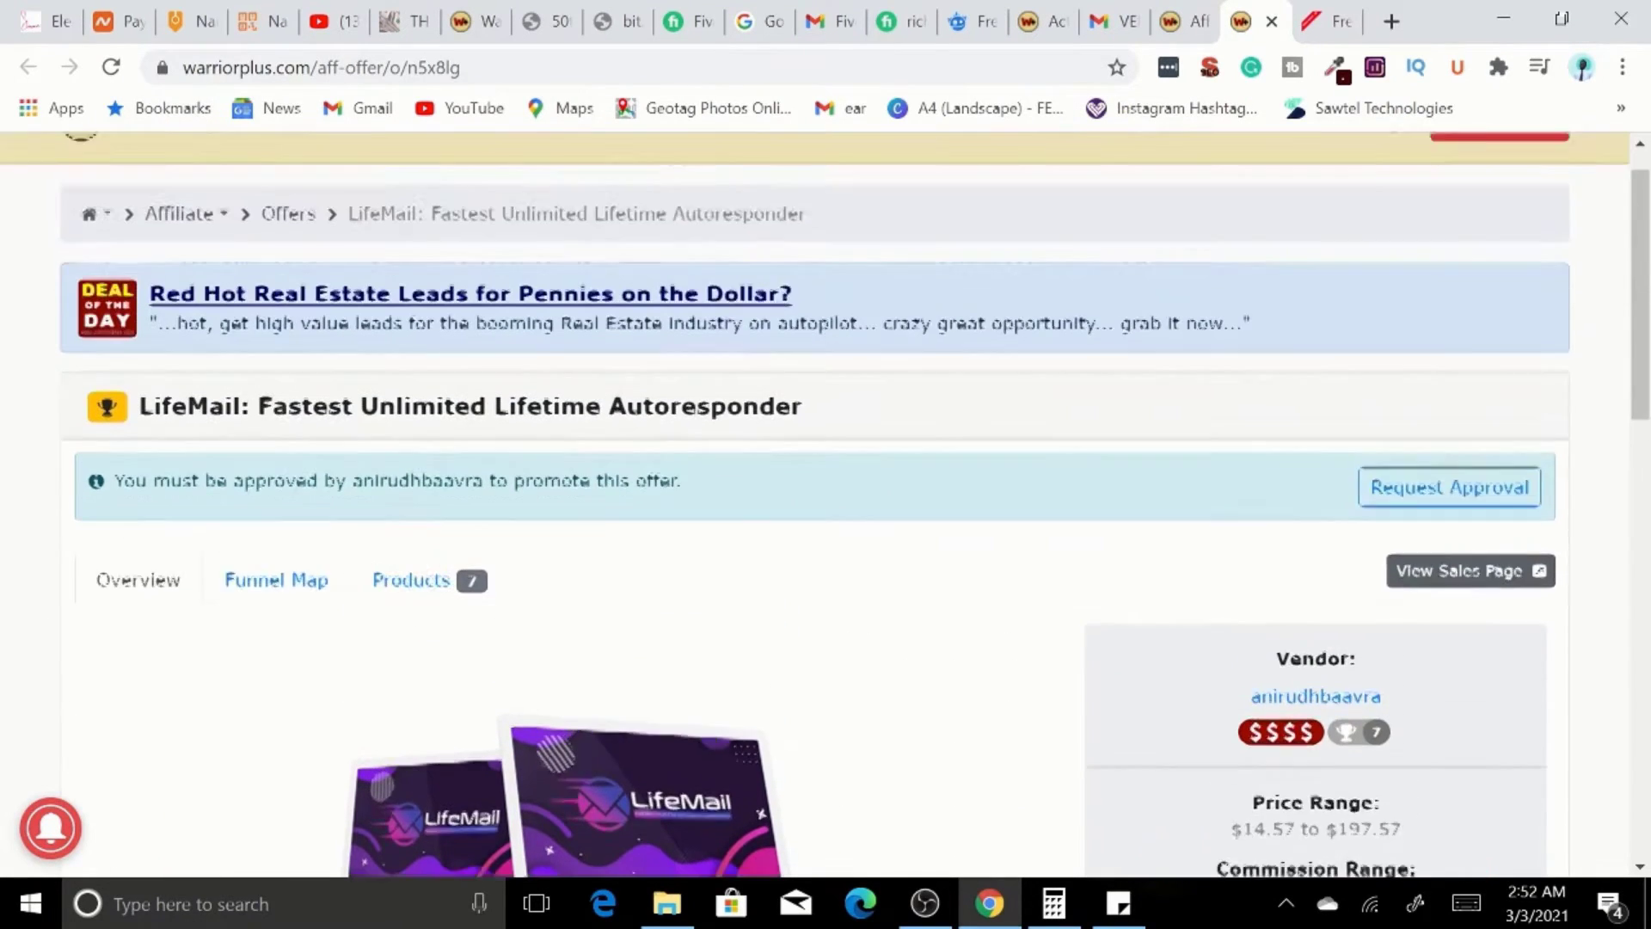
{"action": "mouse_move", "coordinate": [522, 212]}
{"action": "mouse_move", "coordinate": [647, 182]}
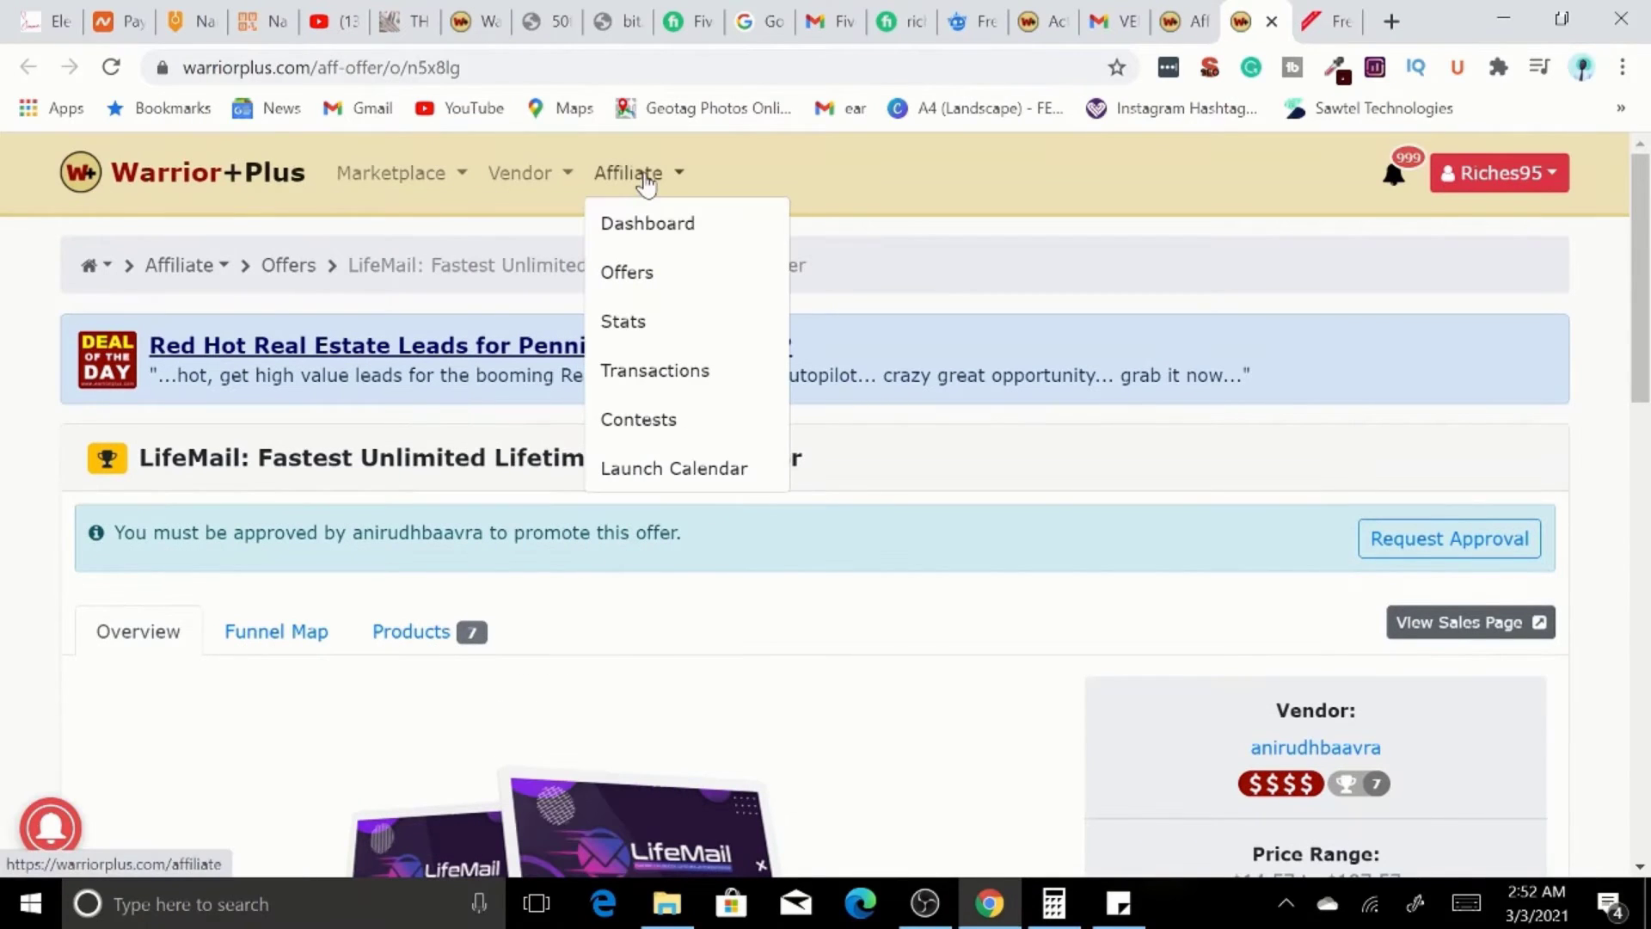
Open the request page for LifeMail: Fastest Unlimited Lifetime Autoresponder from the affiliate offers list and review the offer details.
{"action": "left_click", "coordinate": [1169, 24]}
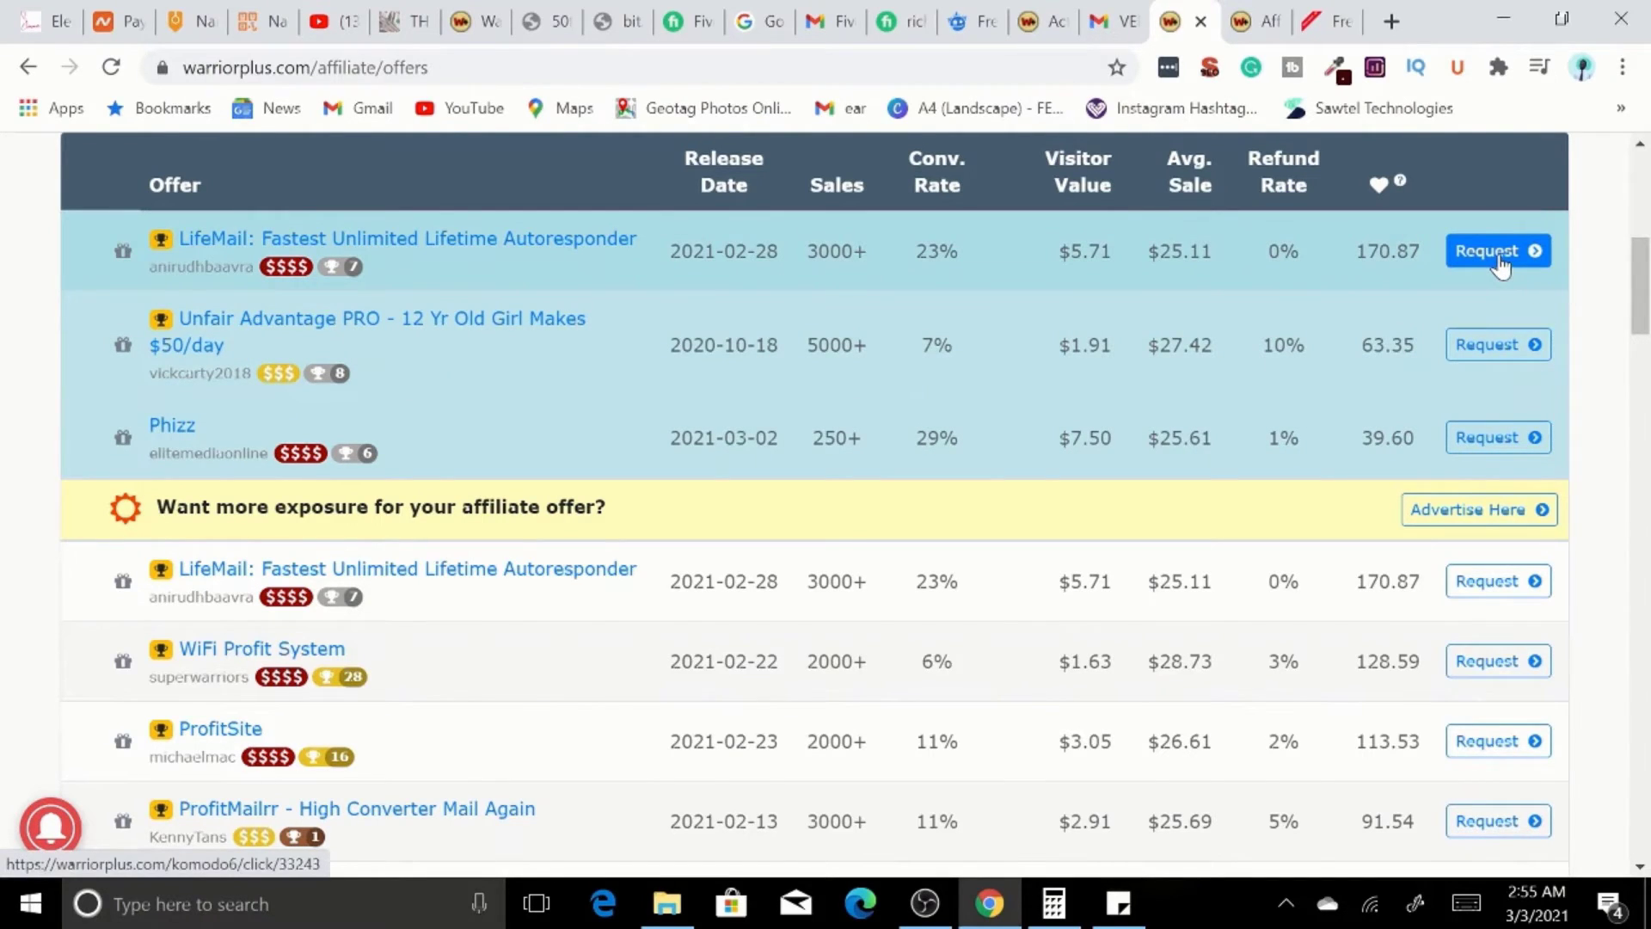
{"action": "left_click", "coordinate": [1500, 267]}
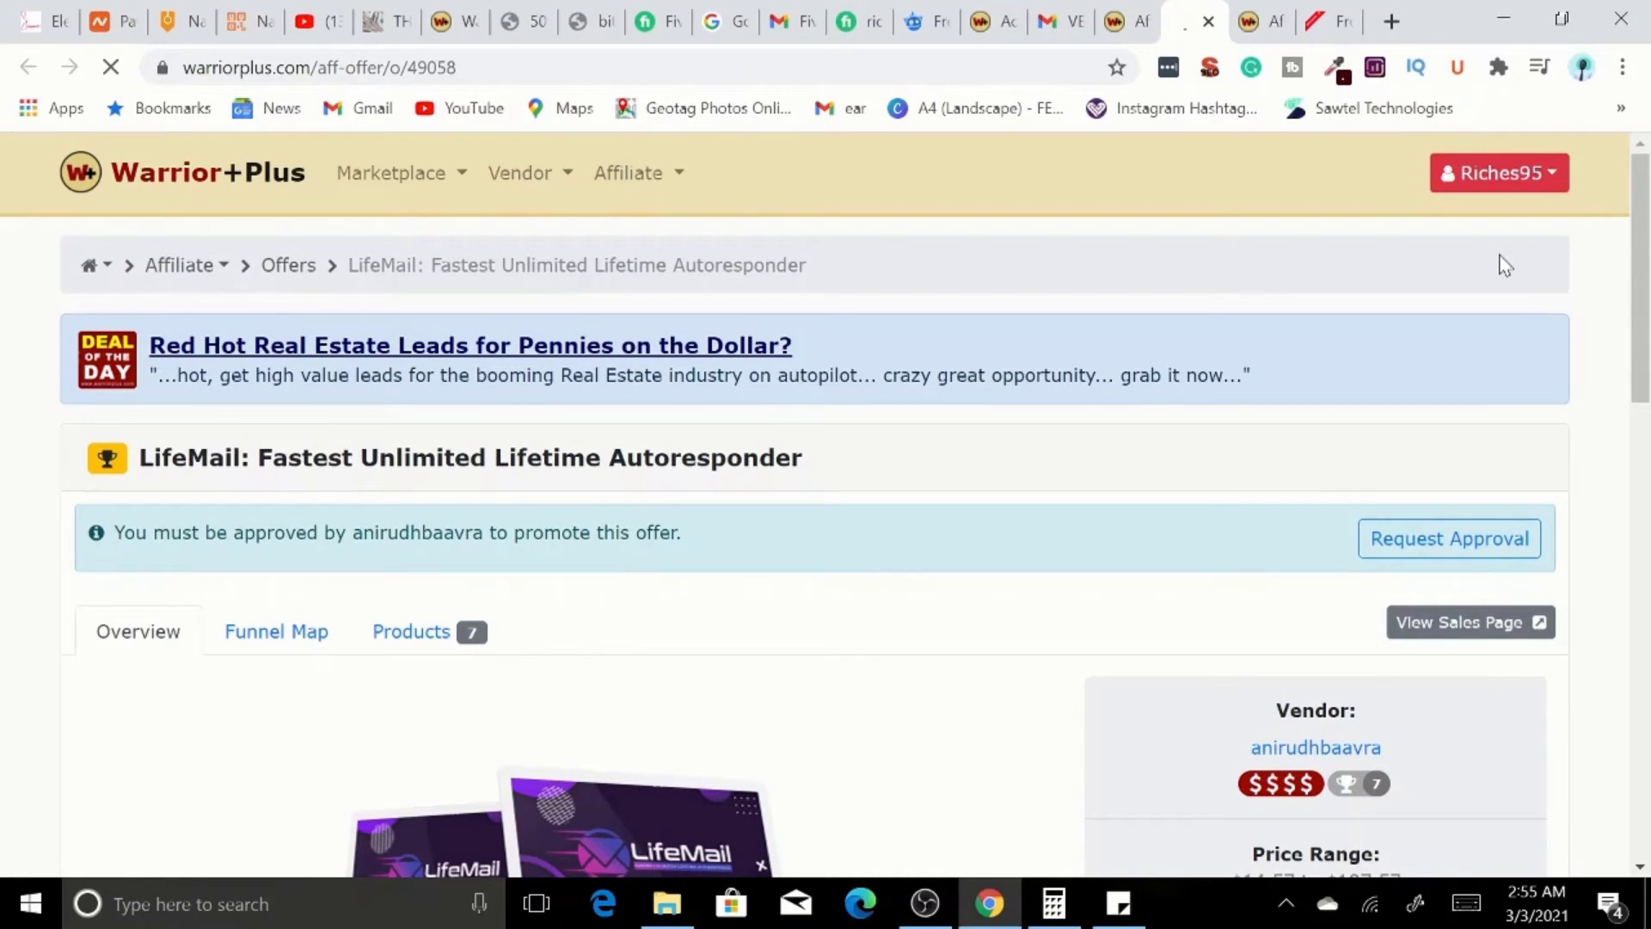
{"action": "scroll", "coordinate": [1504, 265], "scroll_direction": "down", "scroll_amount": 1}
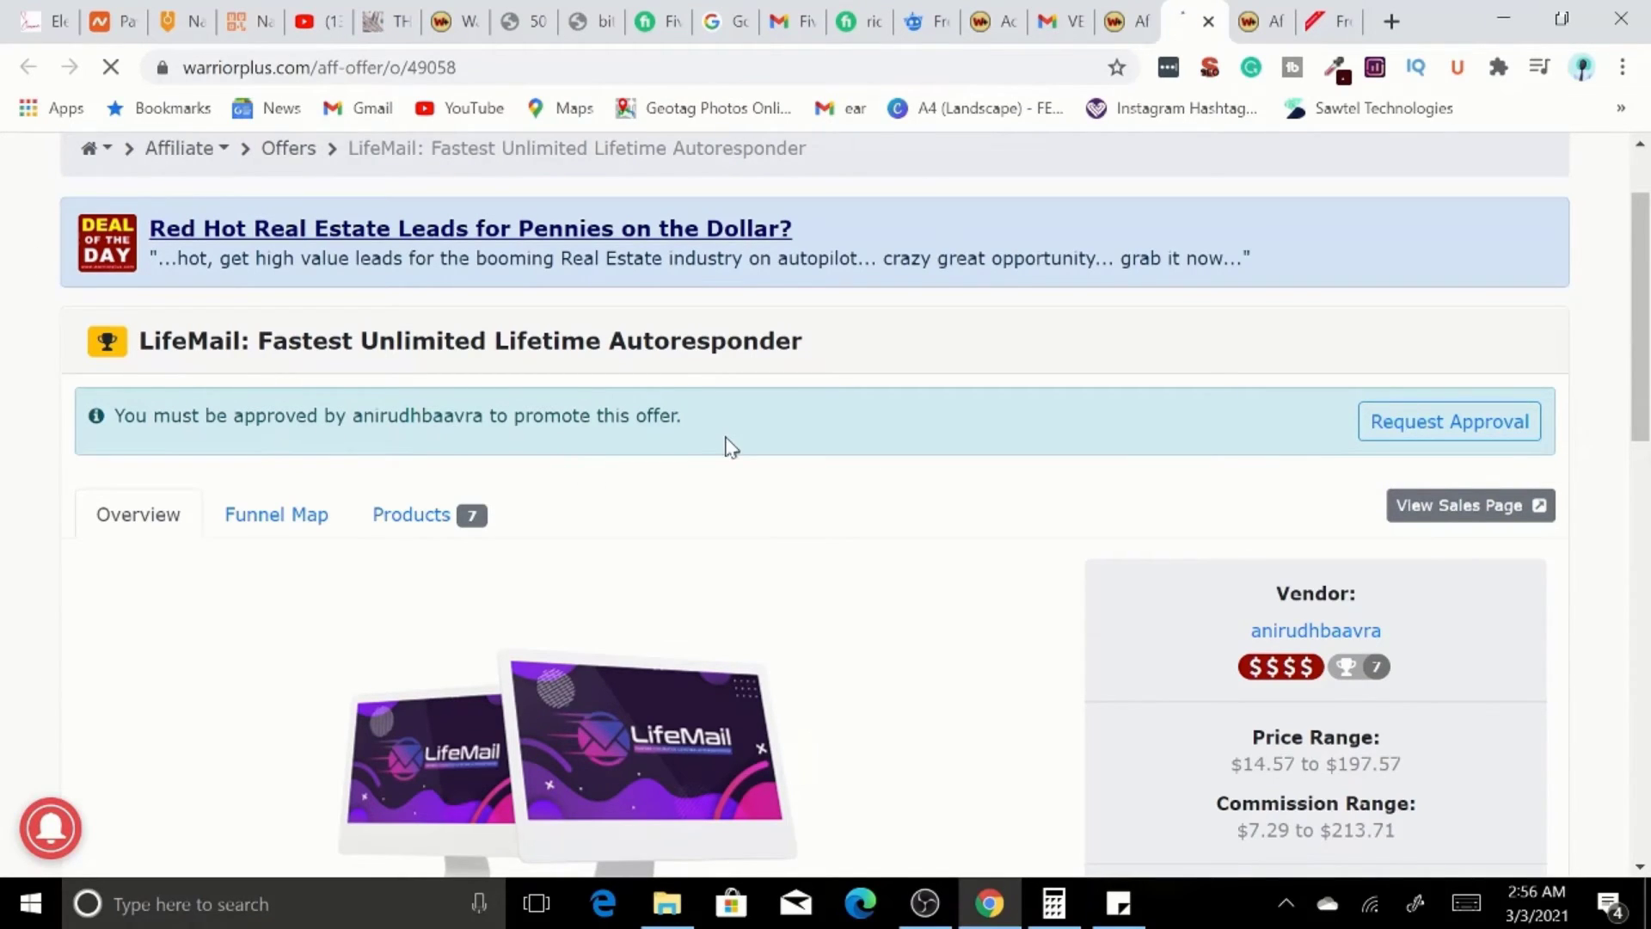
{"action": "scroll", "coordinate": [730, 446], "scroll_direction": "down", "scroll_amount": 6}
{"action": "scroll", "coordinate": [1423, 464], "scroll_direction": "down", "scroll_amount": 2}
{"action": "scroll", "coordinate": [1423, 464], "scroll_direction": "up", "scroll_amount": 8}
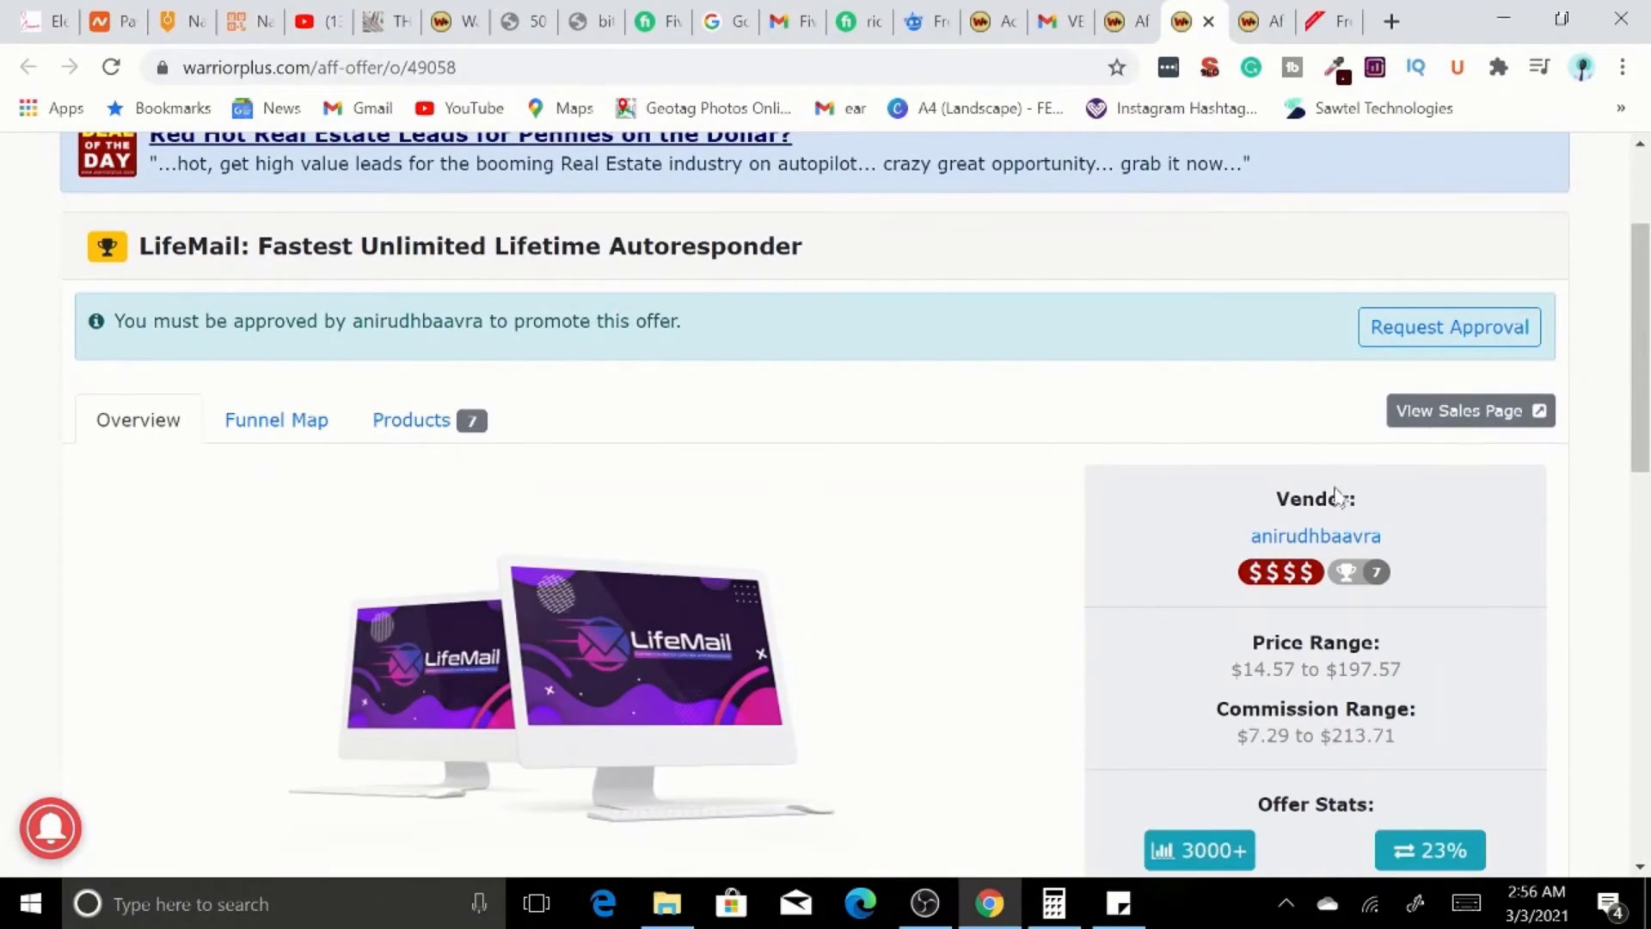
Open the approval request and begin its notes with "Hello, I am a seasoned Digital marketer with amazing track records on affiliate marketing".
{"action": "left_click", "coordinate": [1401, 335]}
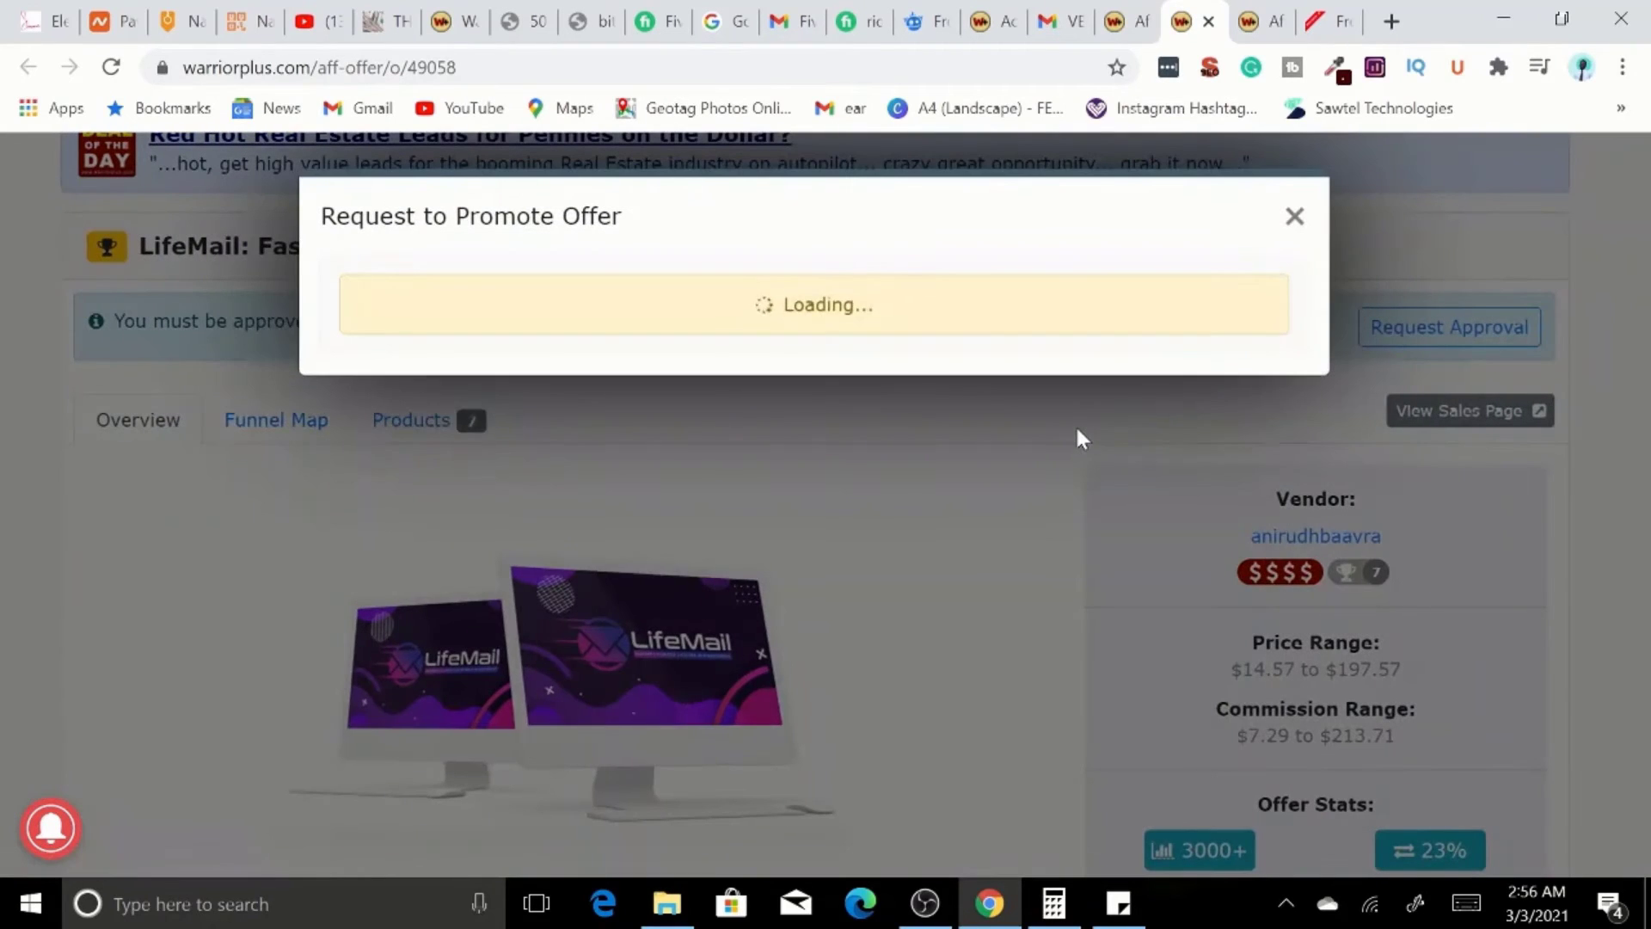
{"action": "left_click", "coordinate": [1246, 420]}
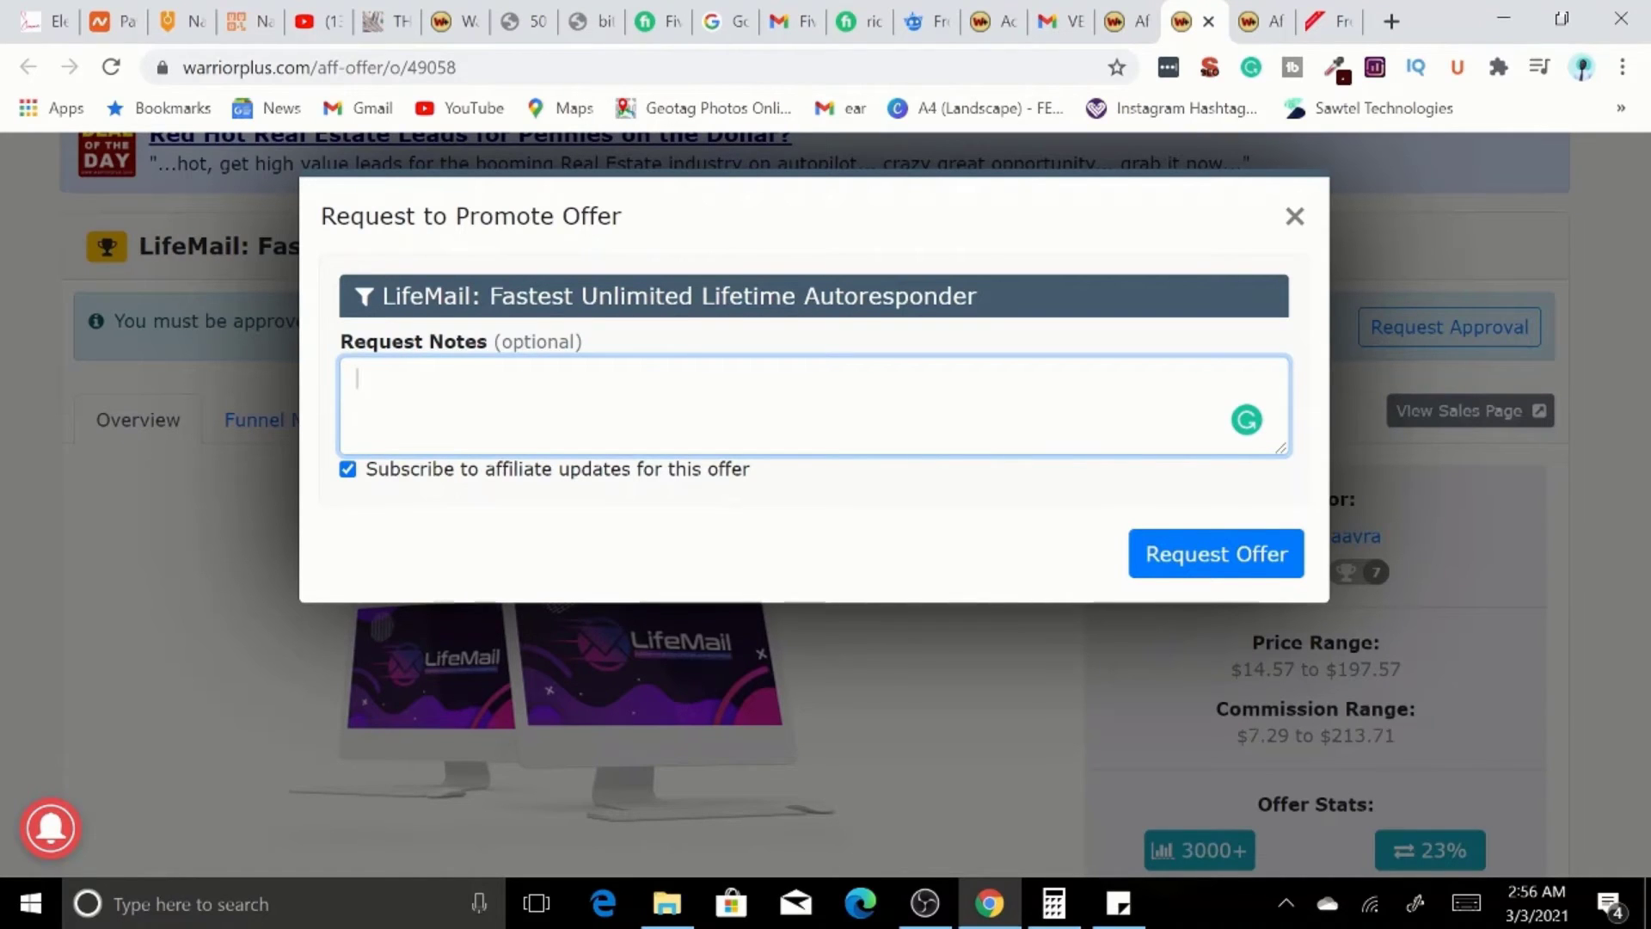
{"action": "type", "text": "Hello, I am a seasoned Digial"}
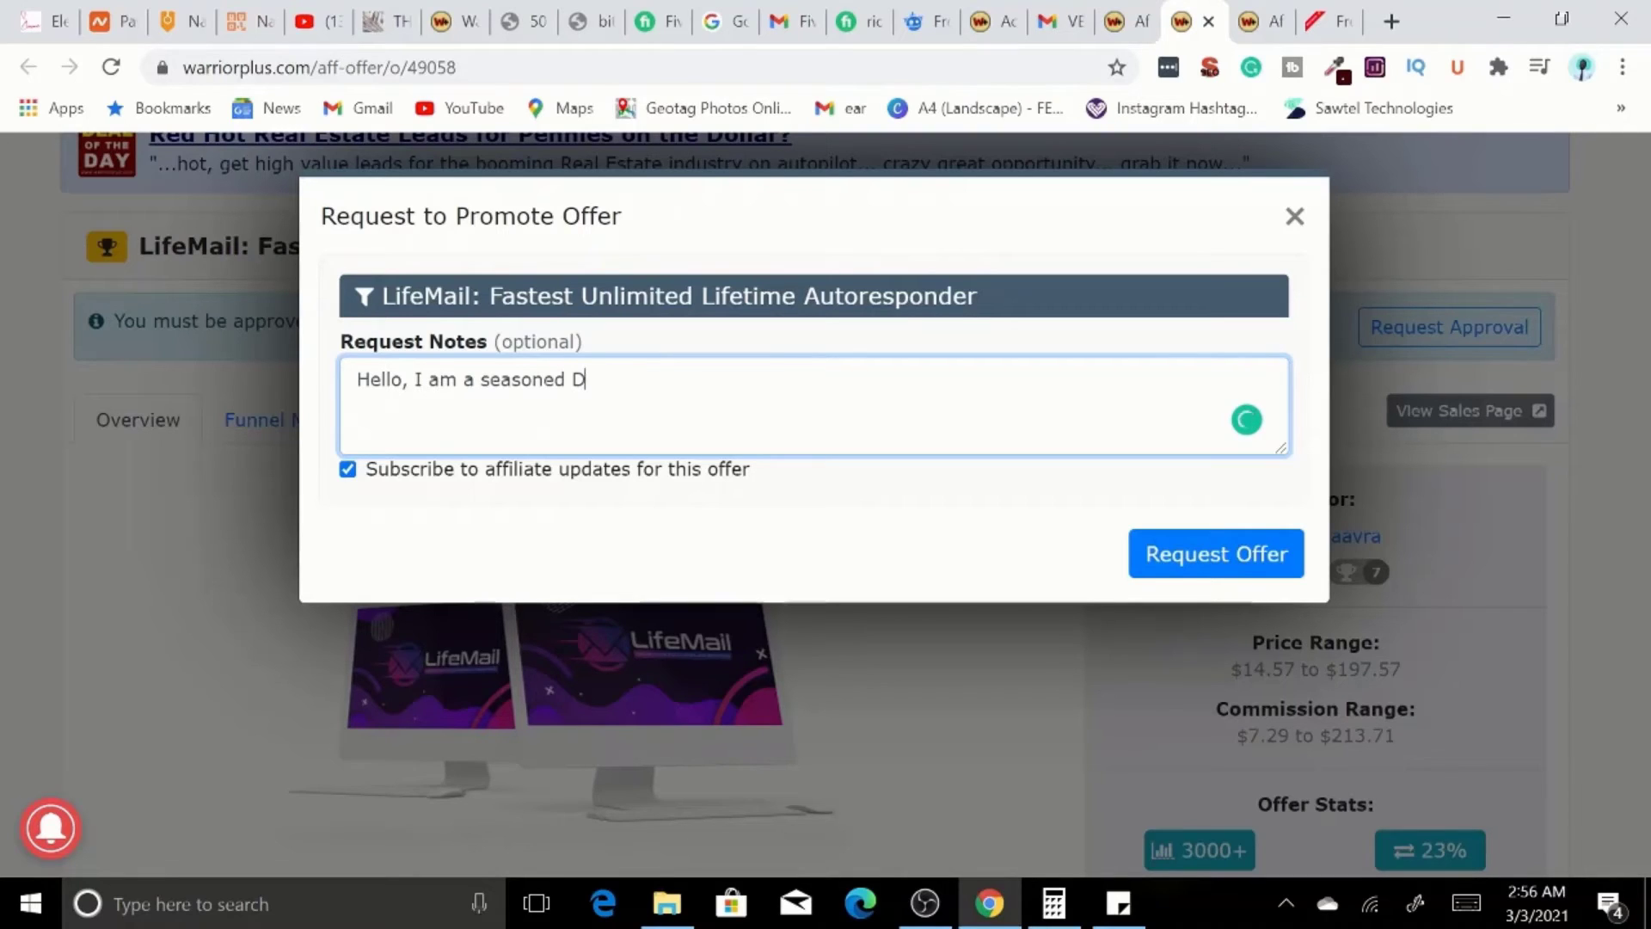
{"action": "key", "text": "BackSpace"}
{"action": "type", "text": "tal marketer with g"}
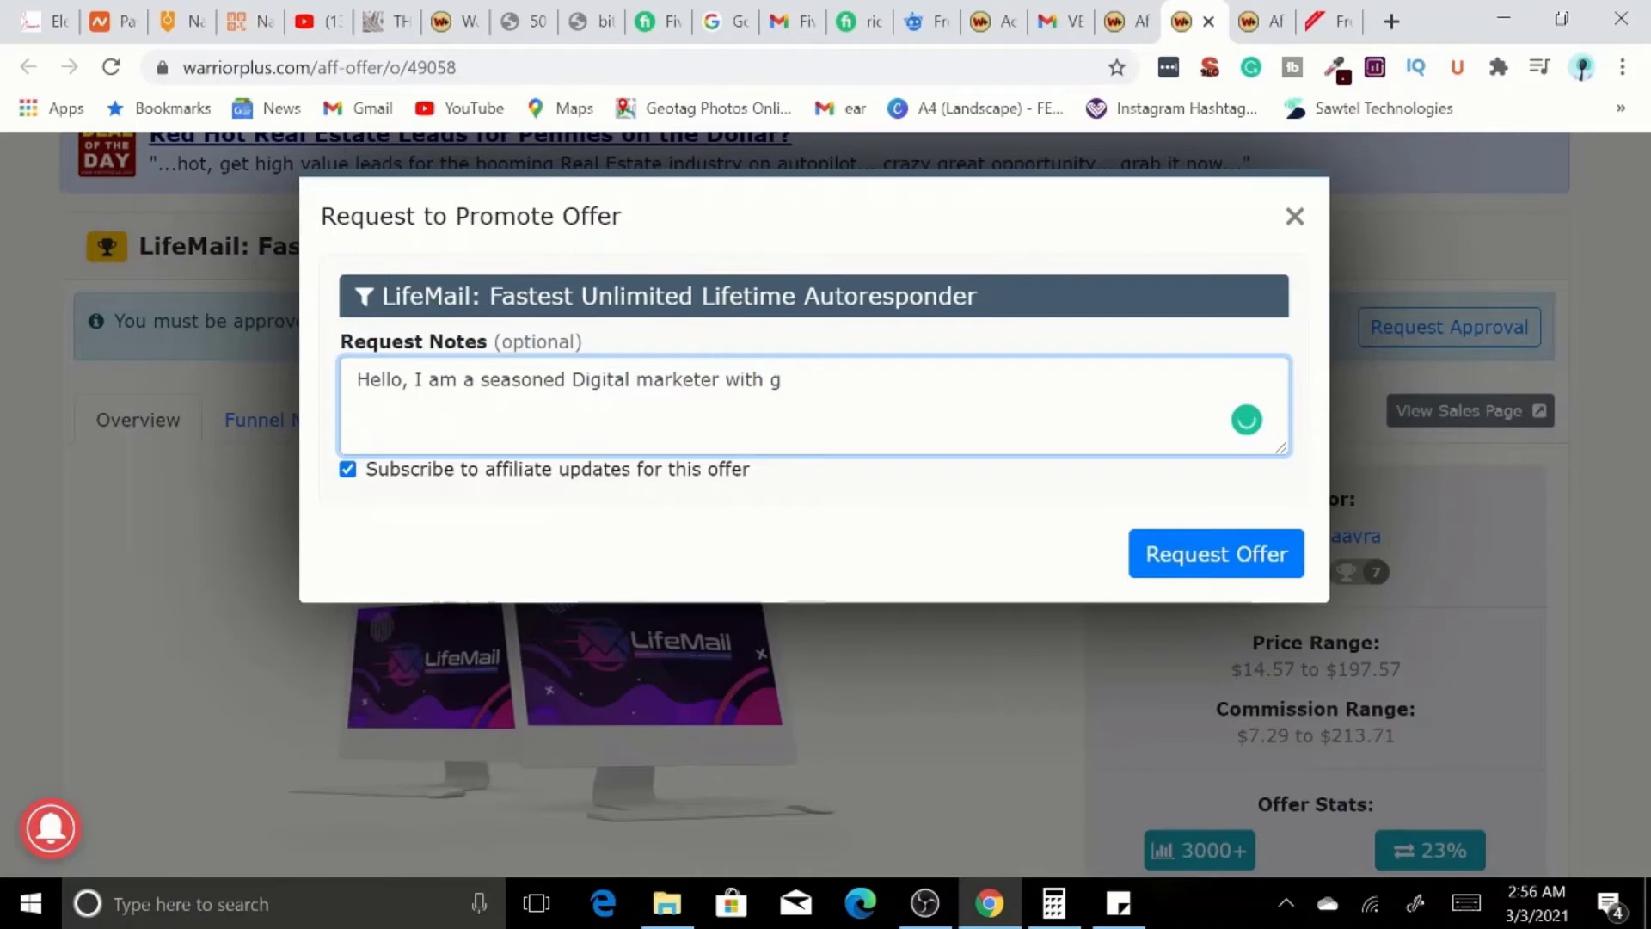
{"action": "key", "text": "BackSpace"}
{"action": "type", "text": "amazing track re"}
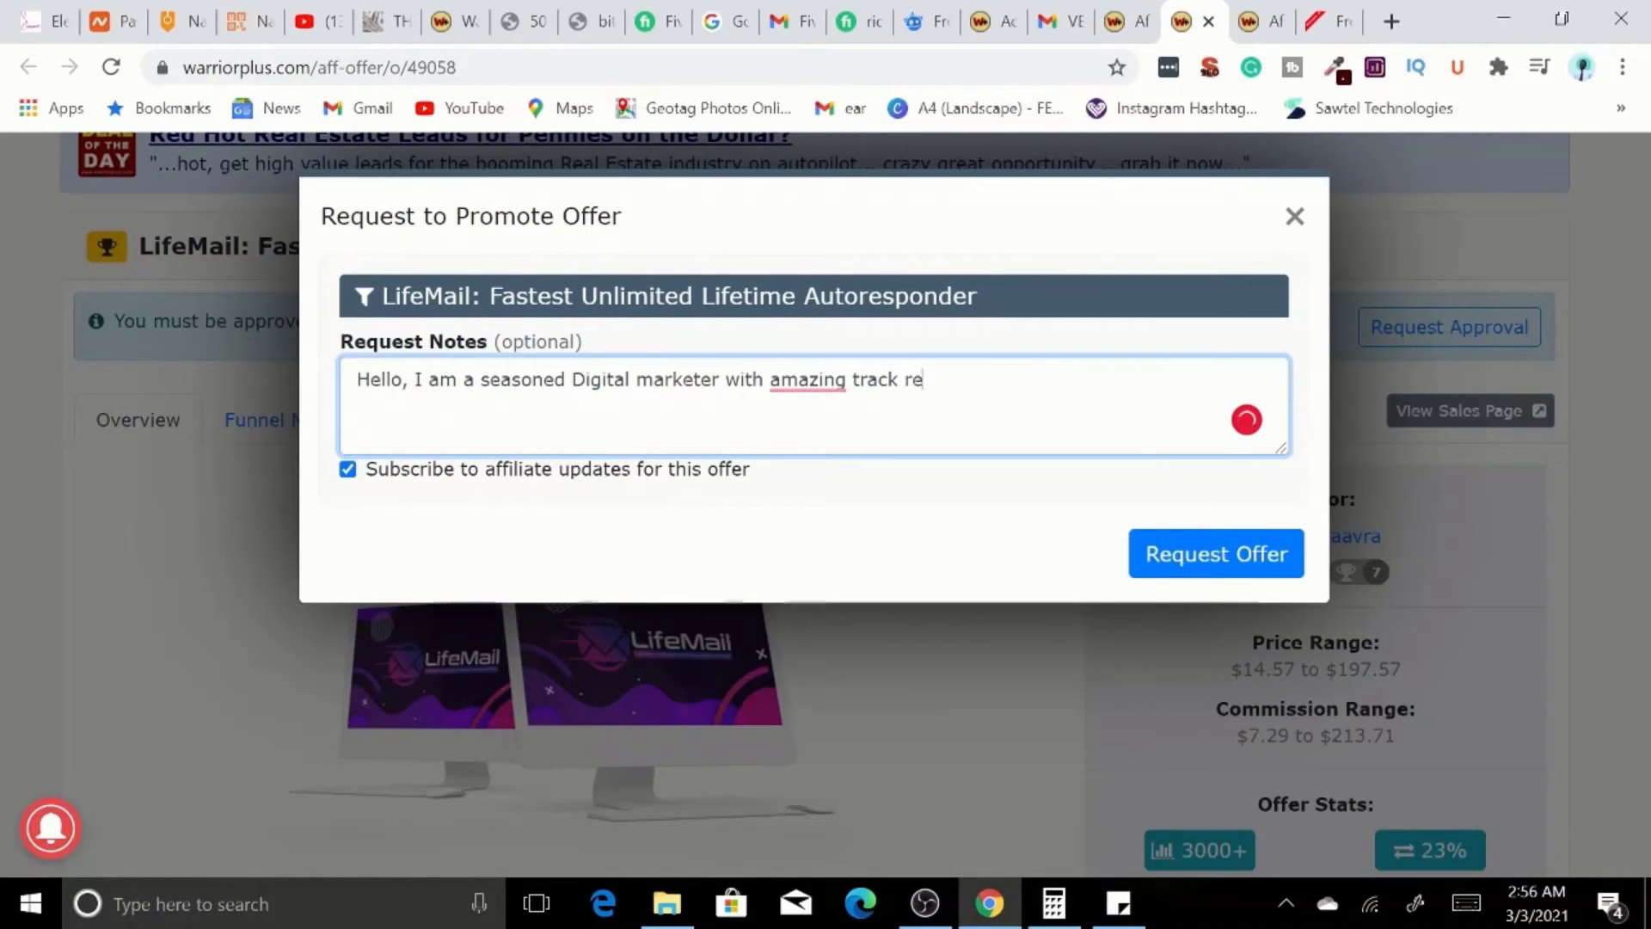
{"action": "type", "text": "cords "}
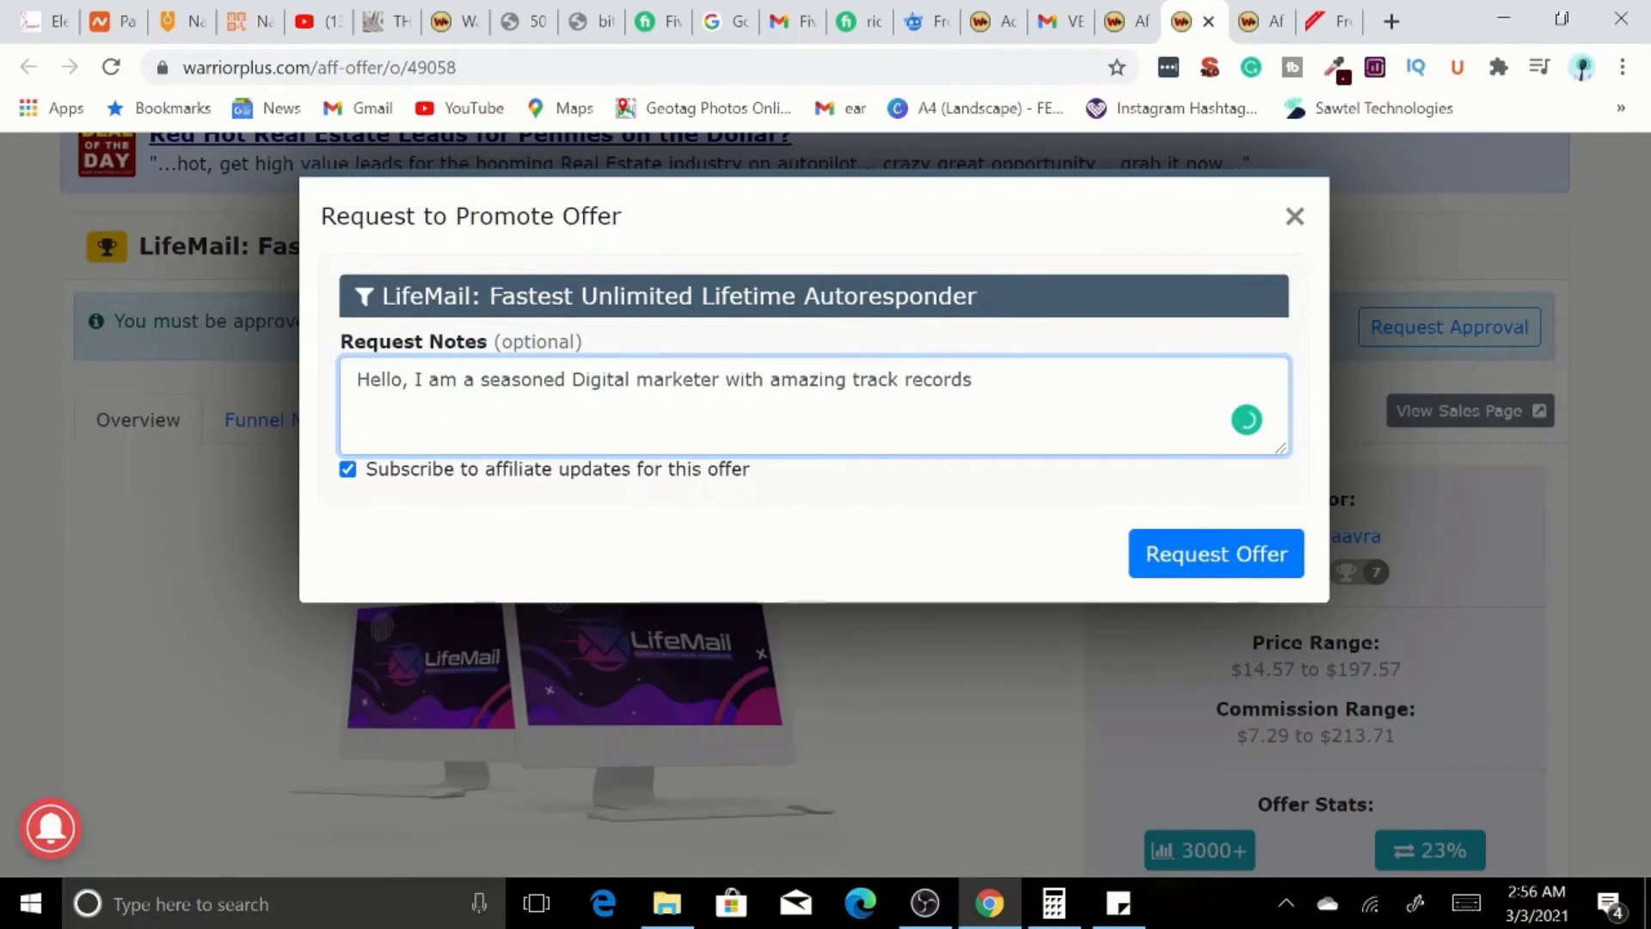
{"action": "type", "text": "on affiliate markt"}
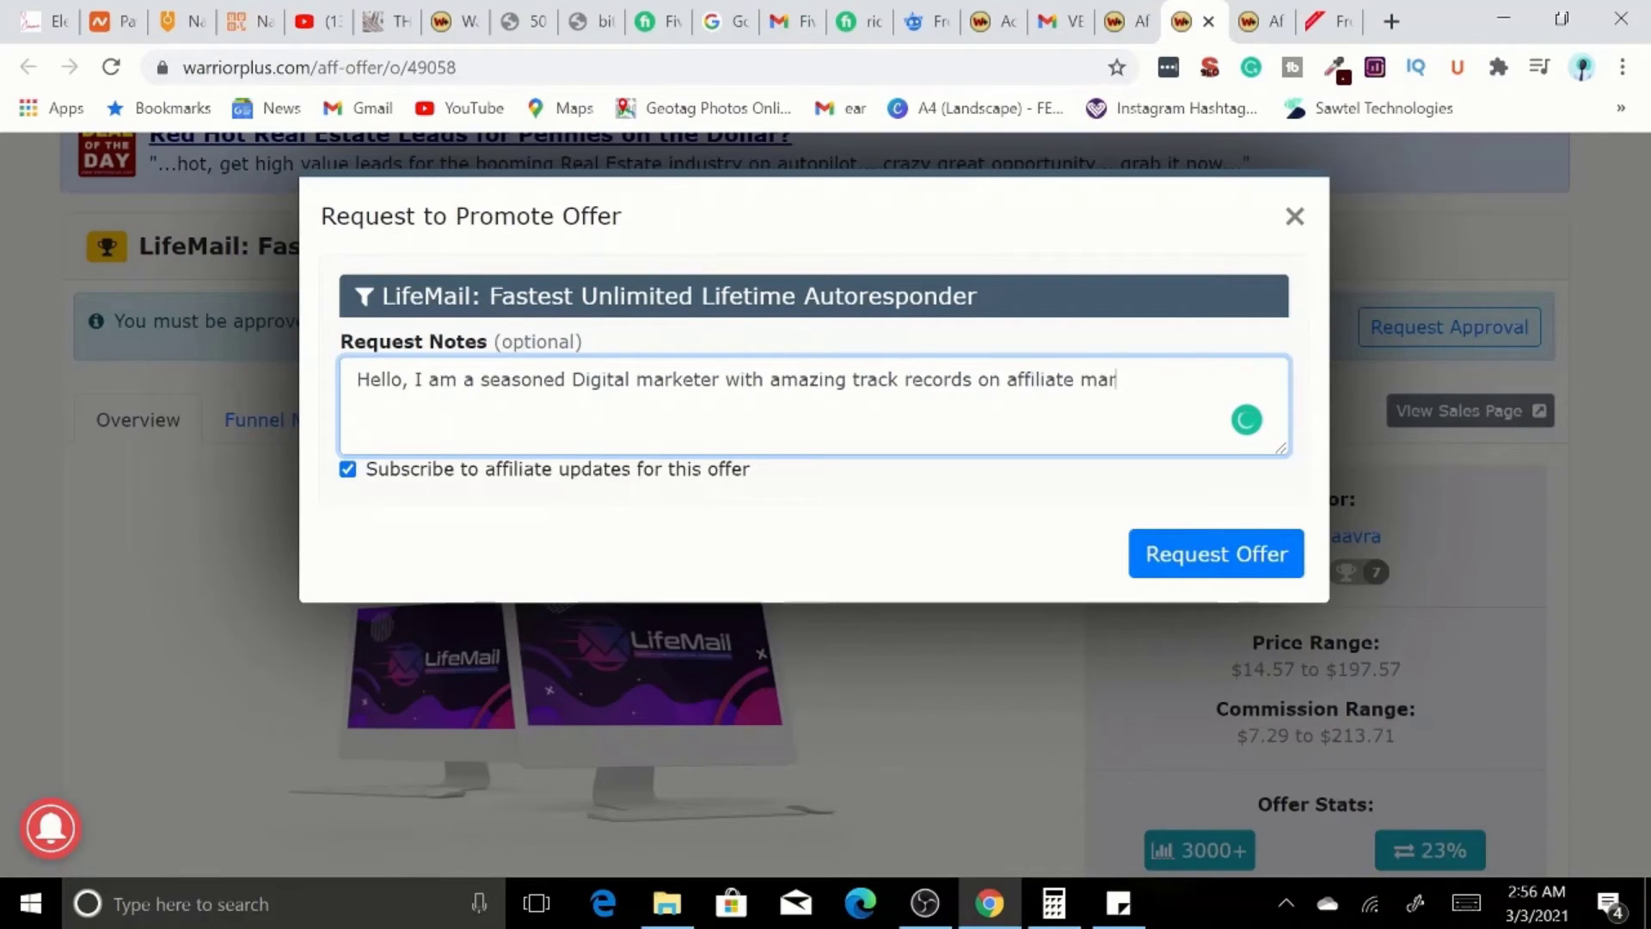
{"action": "type", "text": "ing"}
{"action": "key", "text": "BackSpace"}
{"action": "key", "text": "BackSpace"}
{"action": "key", "text": "BackSpace"}
{"action": "key", "text": "BackSpace"}
{"action": "type", "text": "eting "}
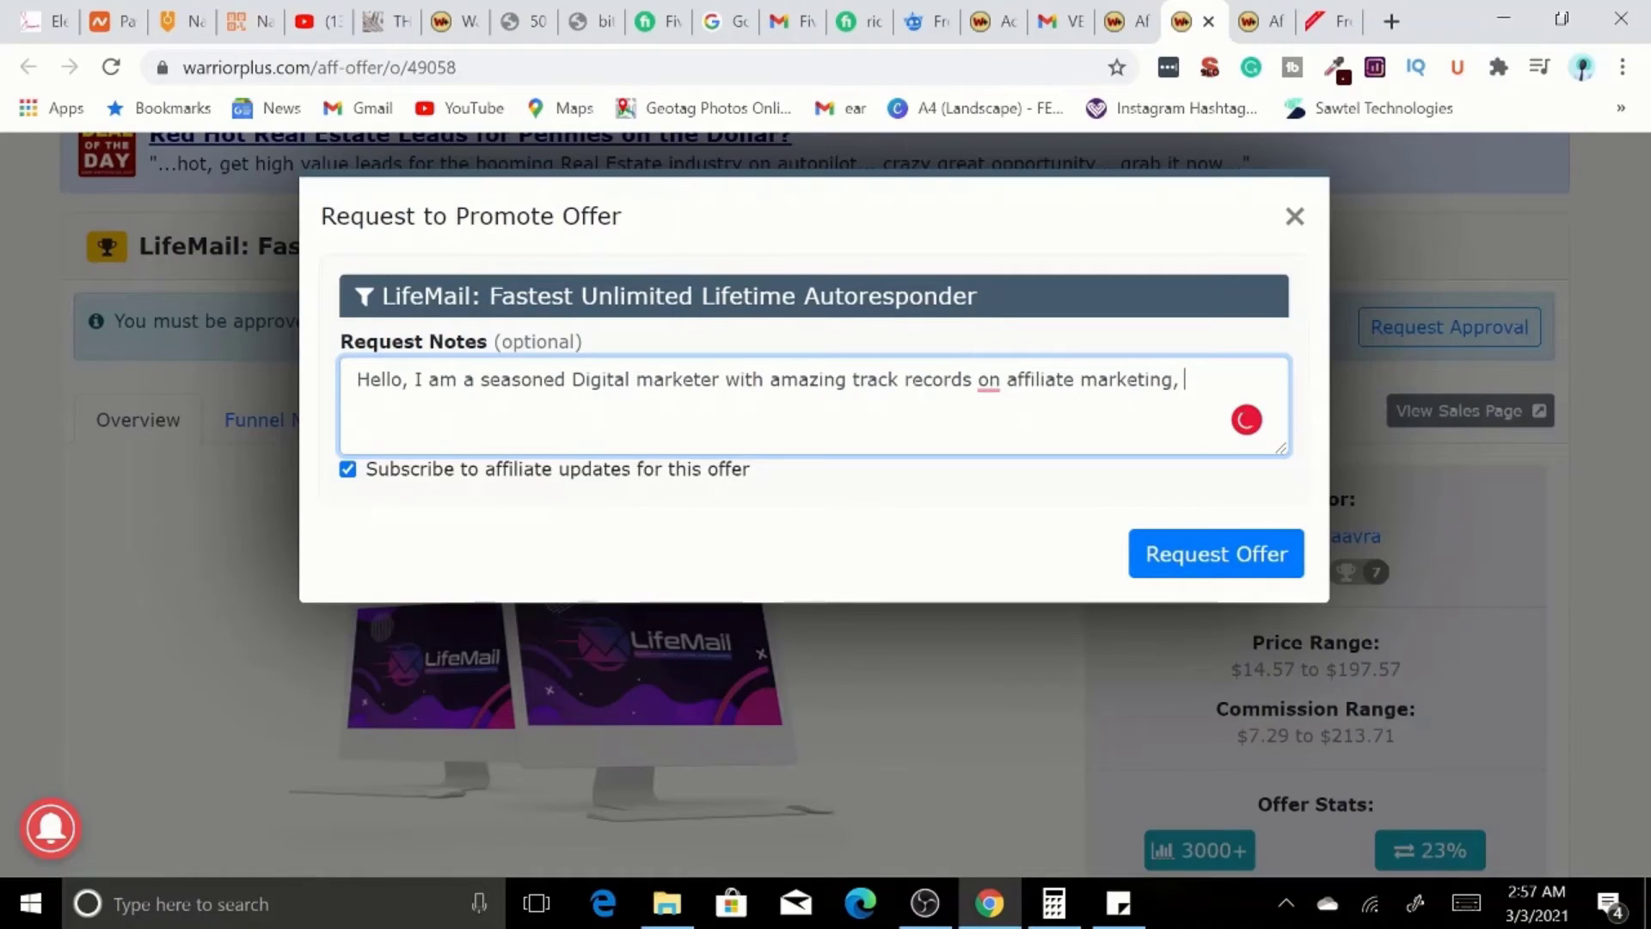
Finish the notes with ", I will be glad to send tons of traffic that will convert for this product." and submit the offer request.
{"action": "type", "text": " I"}
{"action": "type", "text": "will beglad t"}
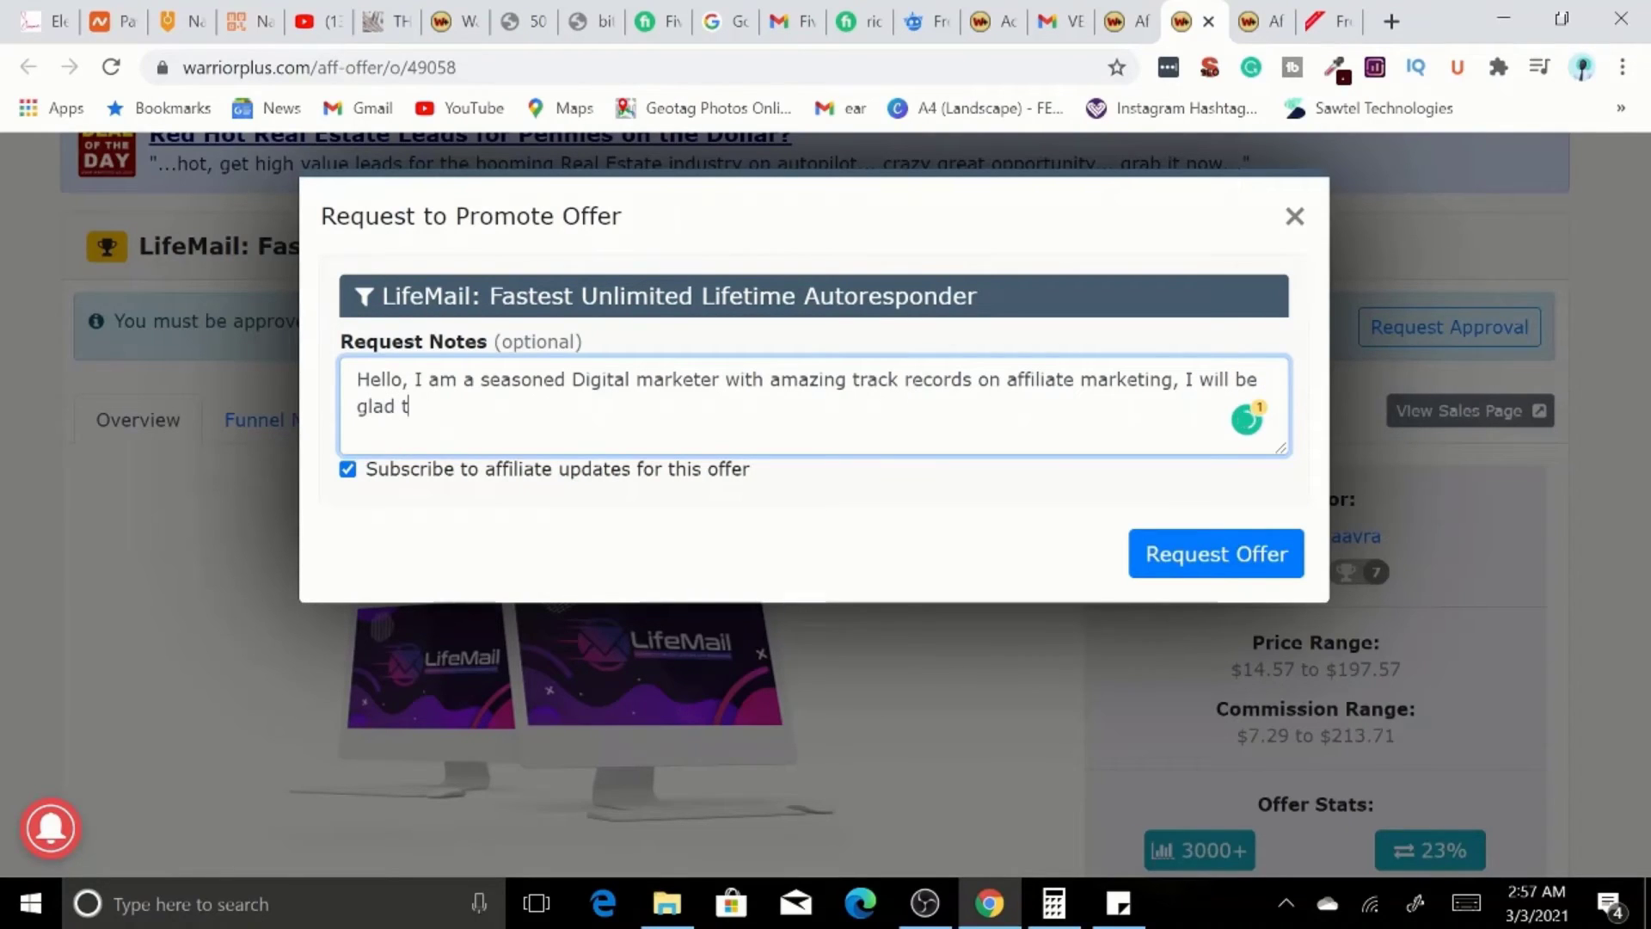
{"action": "type", "text": "o aend tons of traffi"}
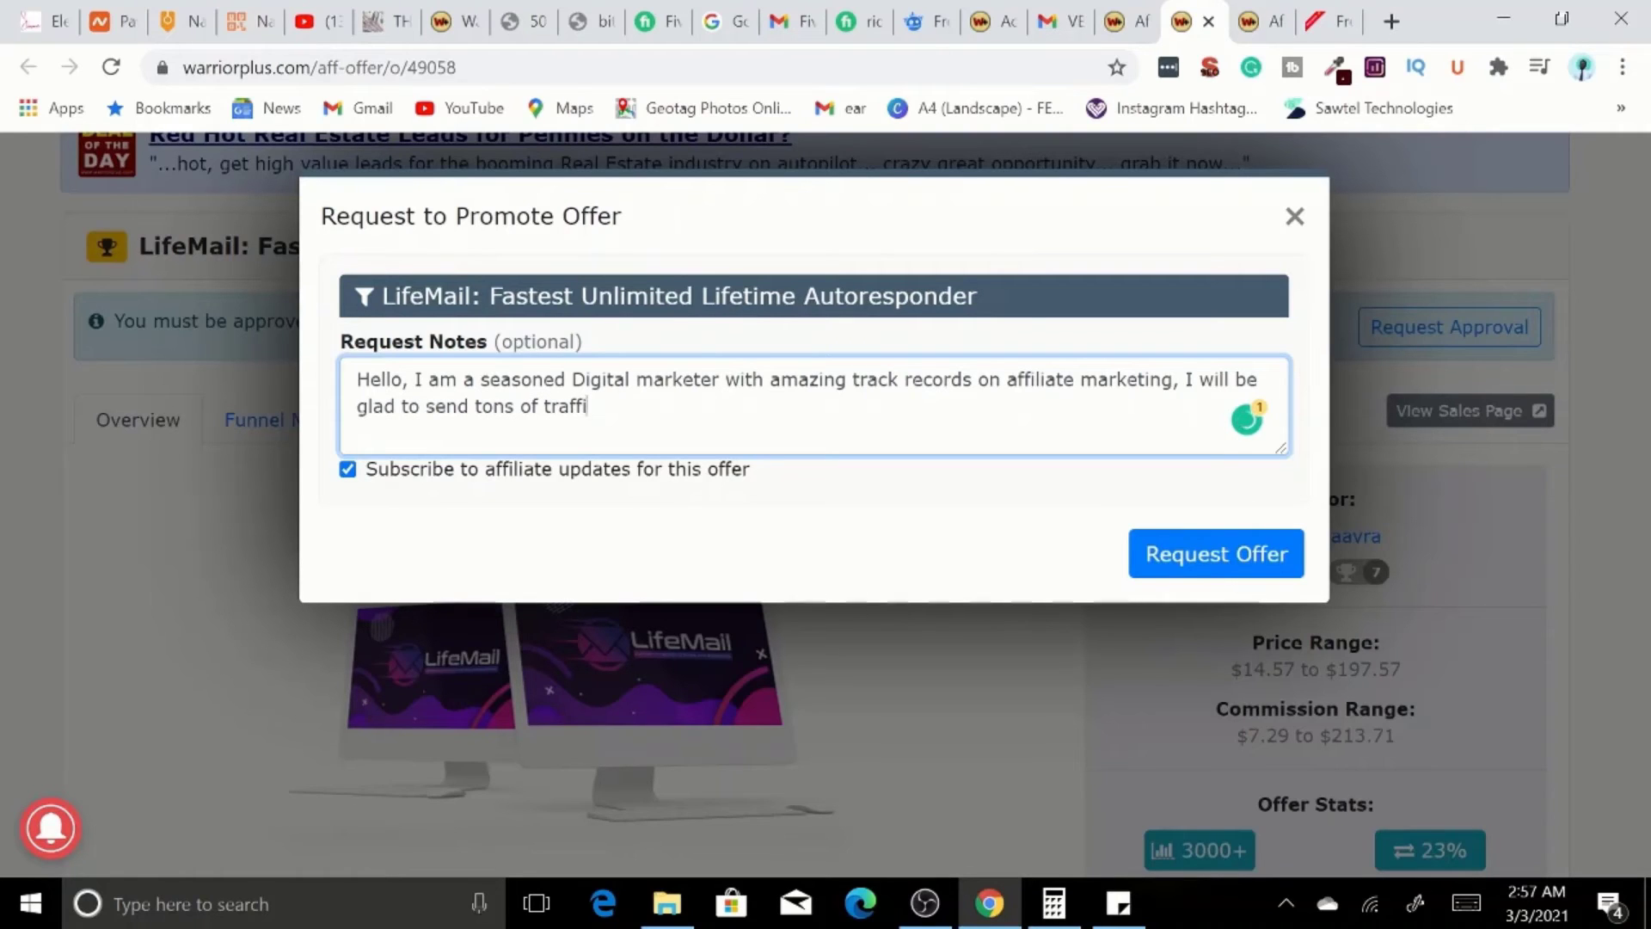
{"action": "type", "text": "c"}
{"action": "type", "text": " that will cons"}
{"action": "key", "text": "BackSpace"}
{"action": "type", "text": "vert"}
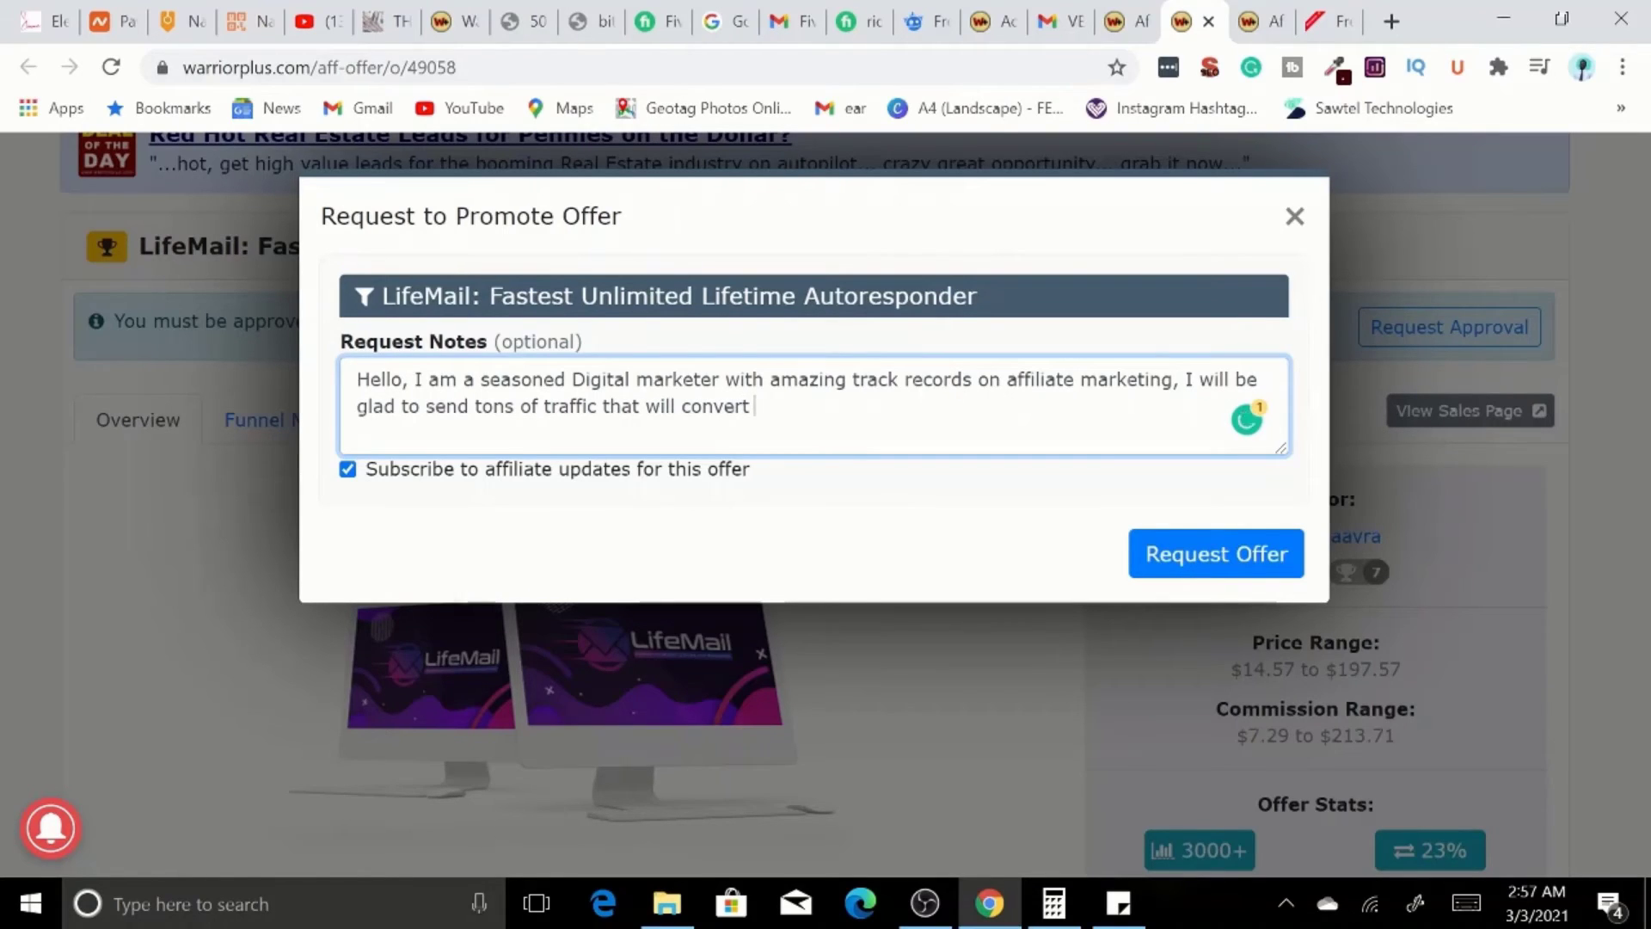
{"action": "type", "text": "for this product"}
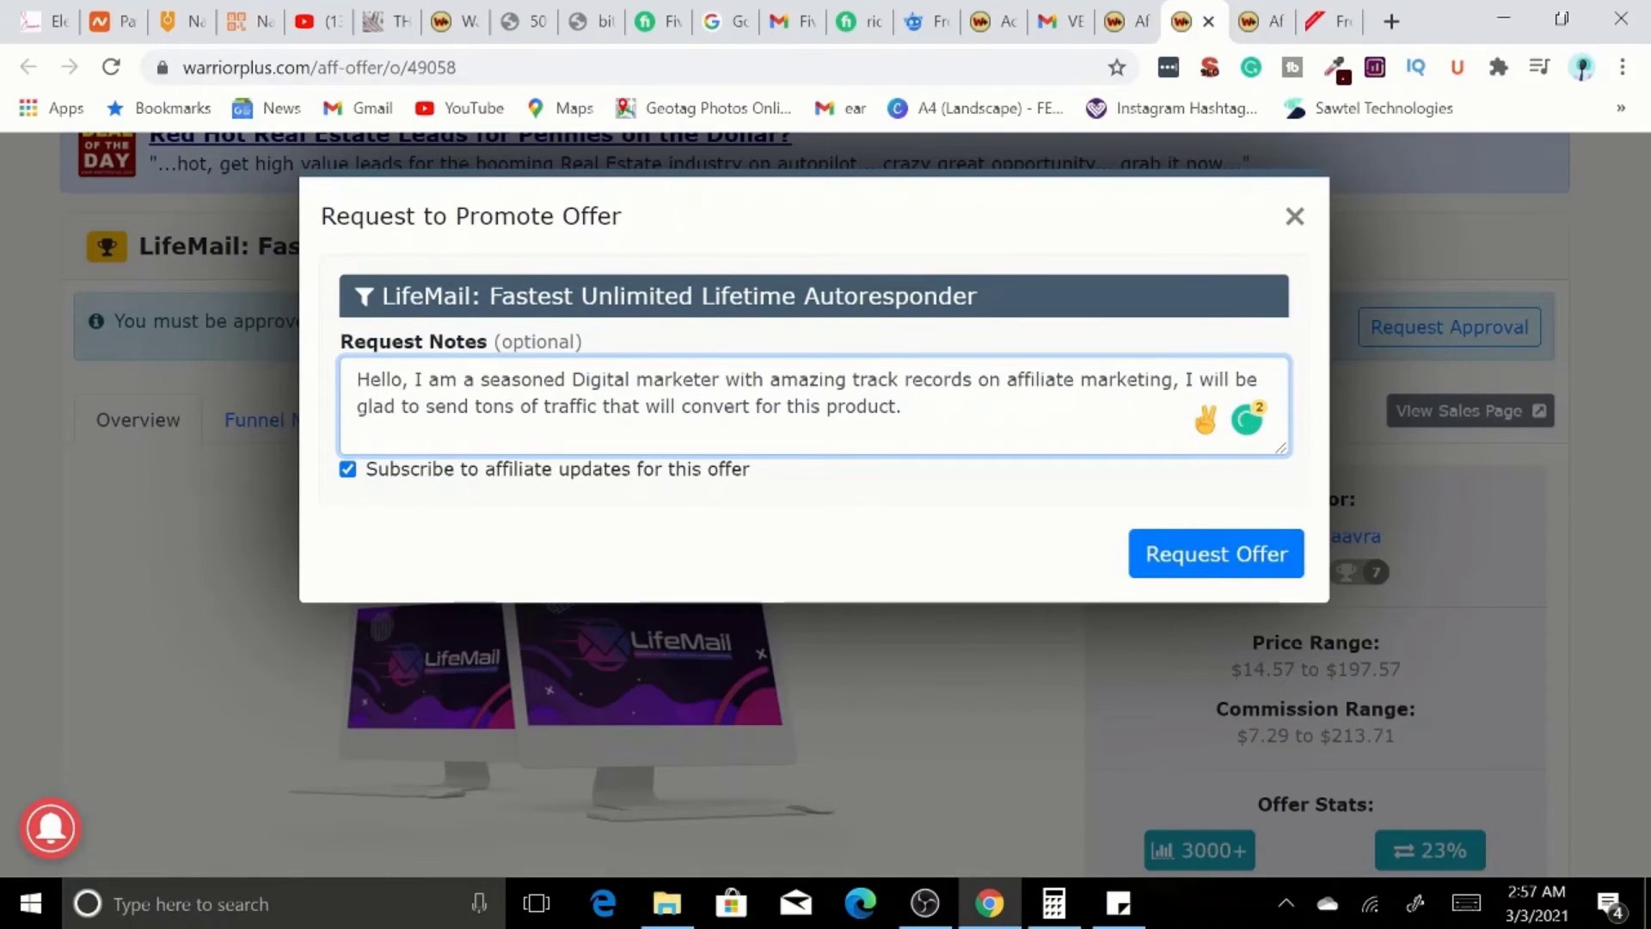
{"action": "type", "text": "."}
{"action": "left_click", "coordinate": [1224, 559]}
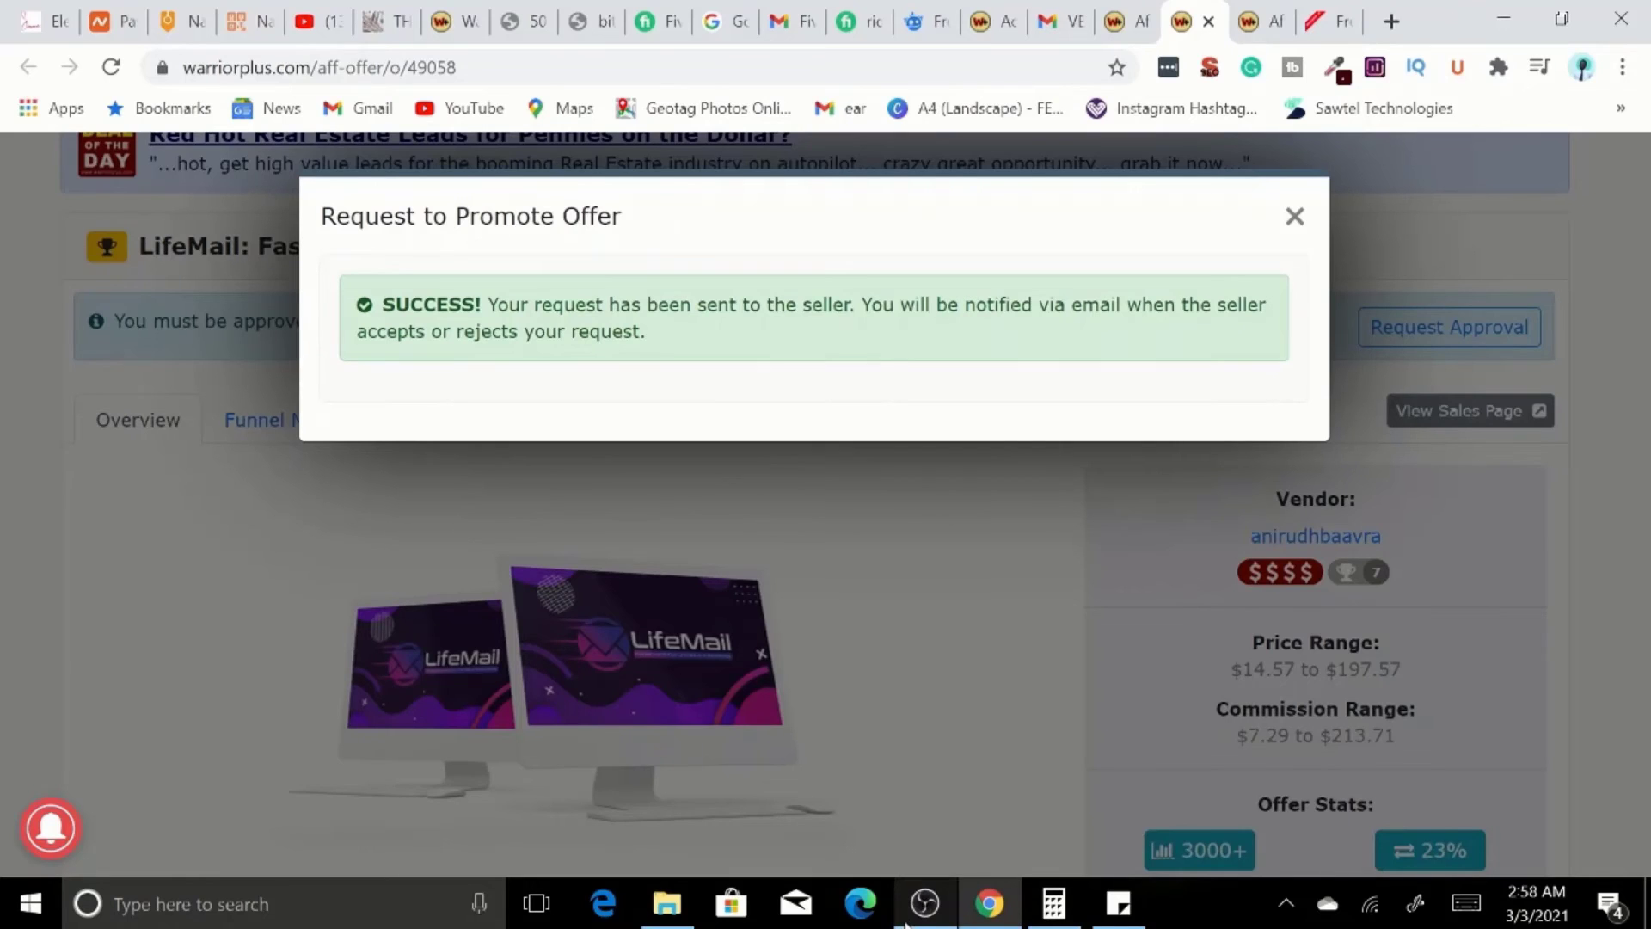
{"action": "left_click", "coordinate": [663, 920]}
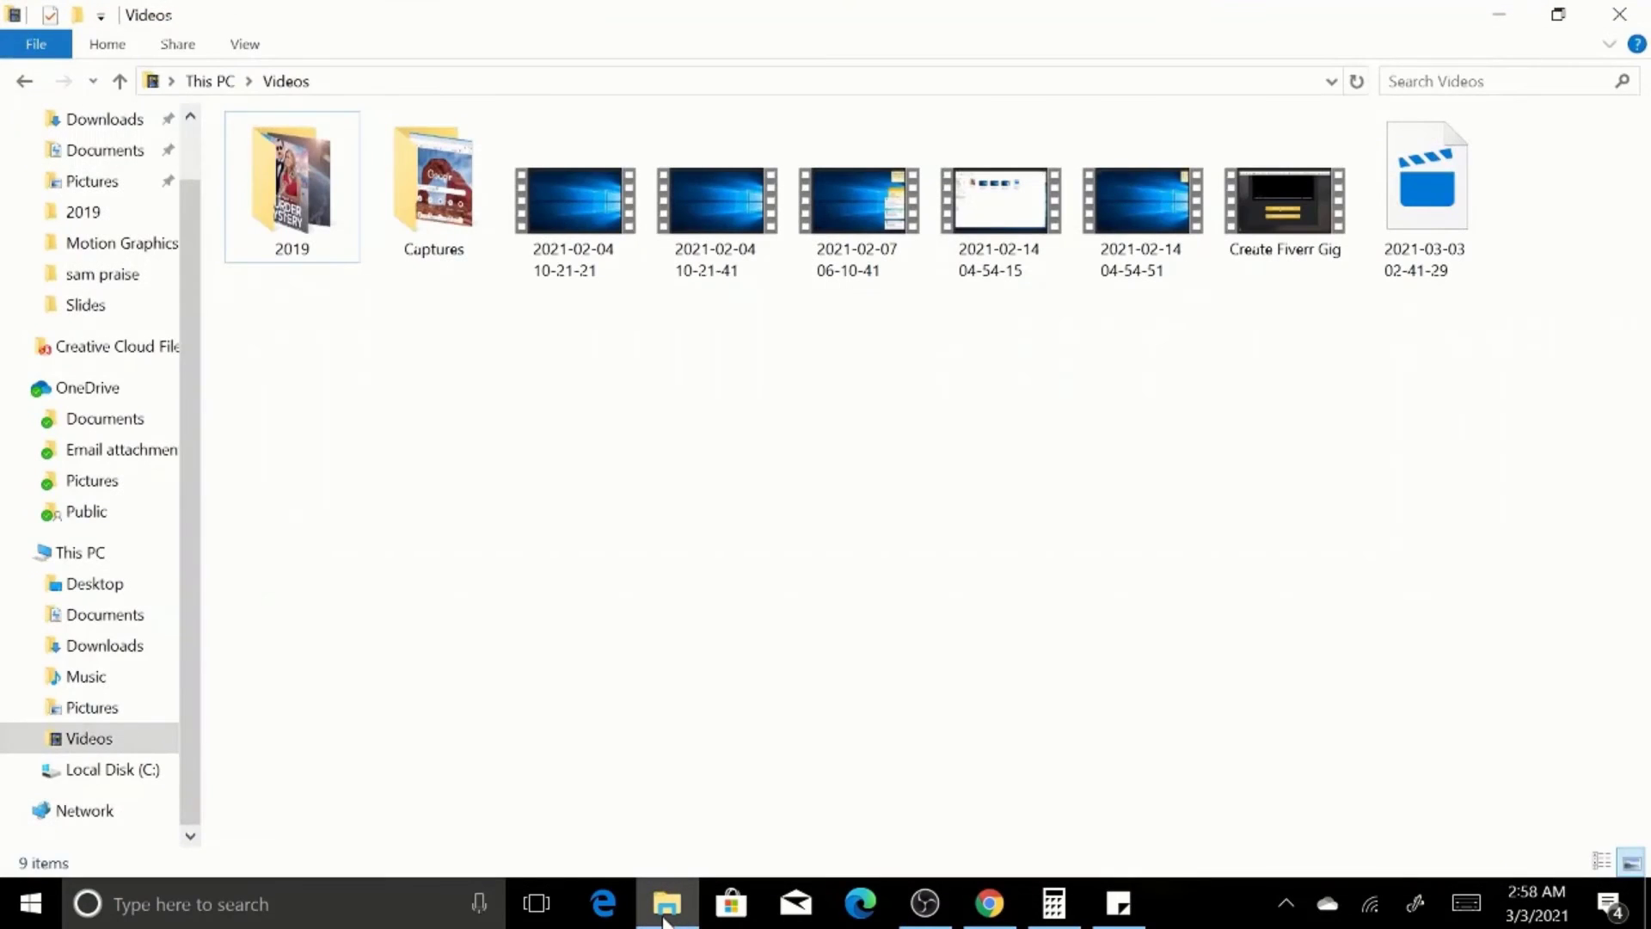
{"action": "left_click", "coordinate": [664, 920]}
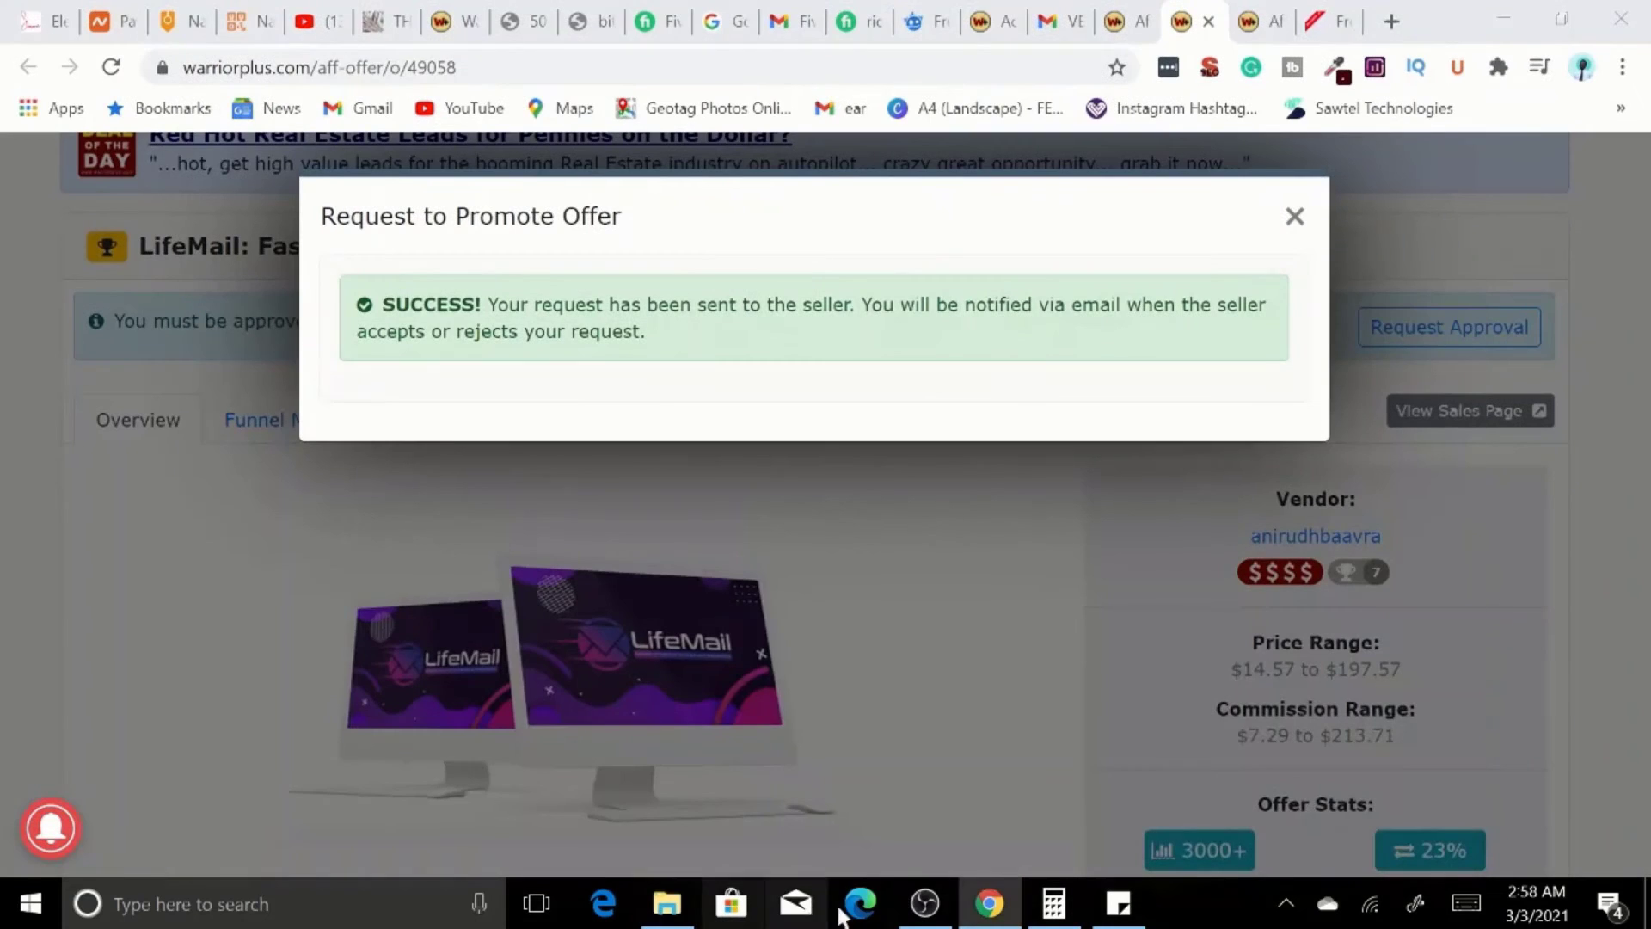
{"action": "left_click", "coordinate": [995, 919]}
{"action": "left_click", "coordinate": [989, 920]}
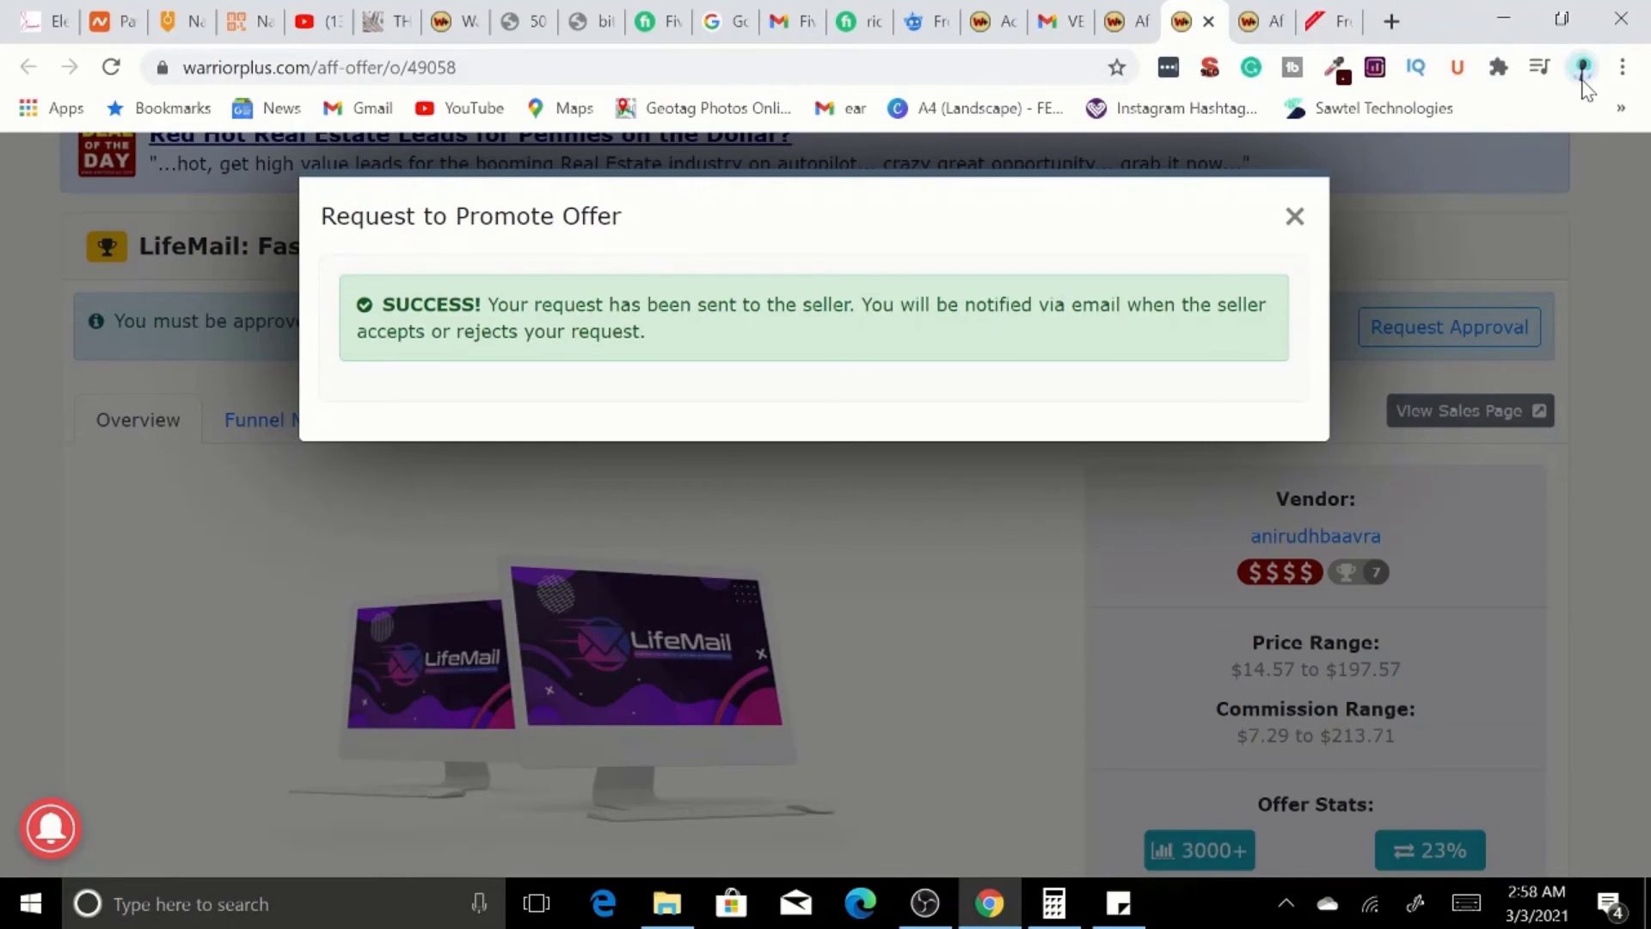
Read the "Welcome to the W+ family..." email from WarriorPlus in Gmail, and return to the LifeMail offer request page.
{"action": "left_click", "coordinate": [1393, 22]}
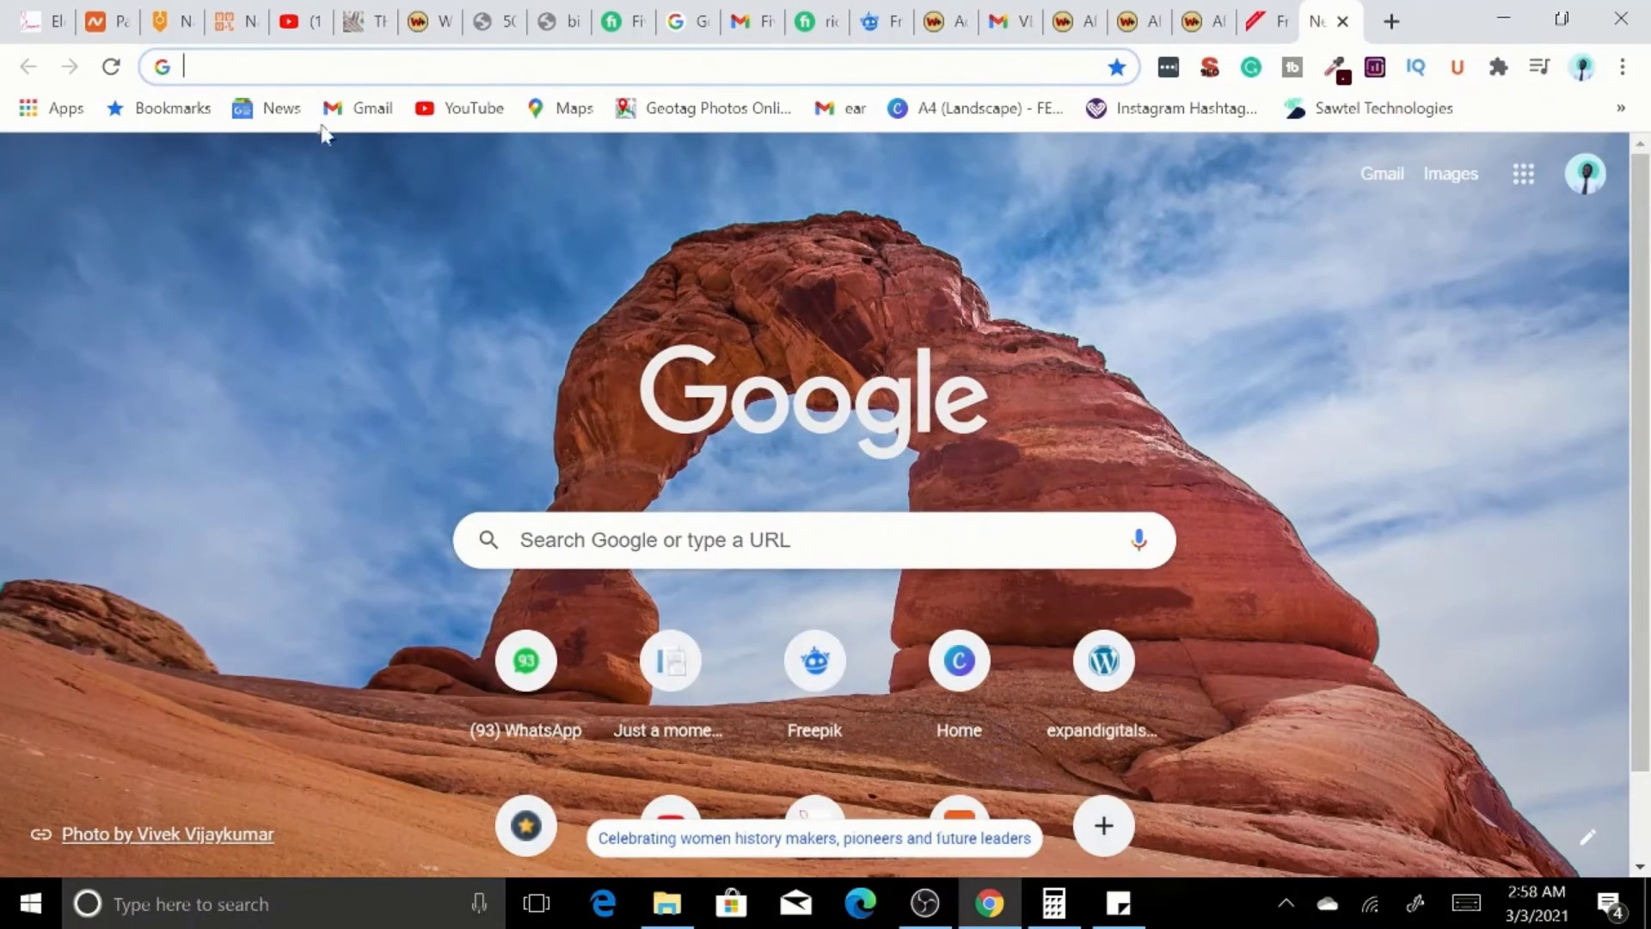
{"action": "left_click", "coordinate": [362, 108]}
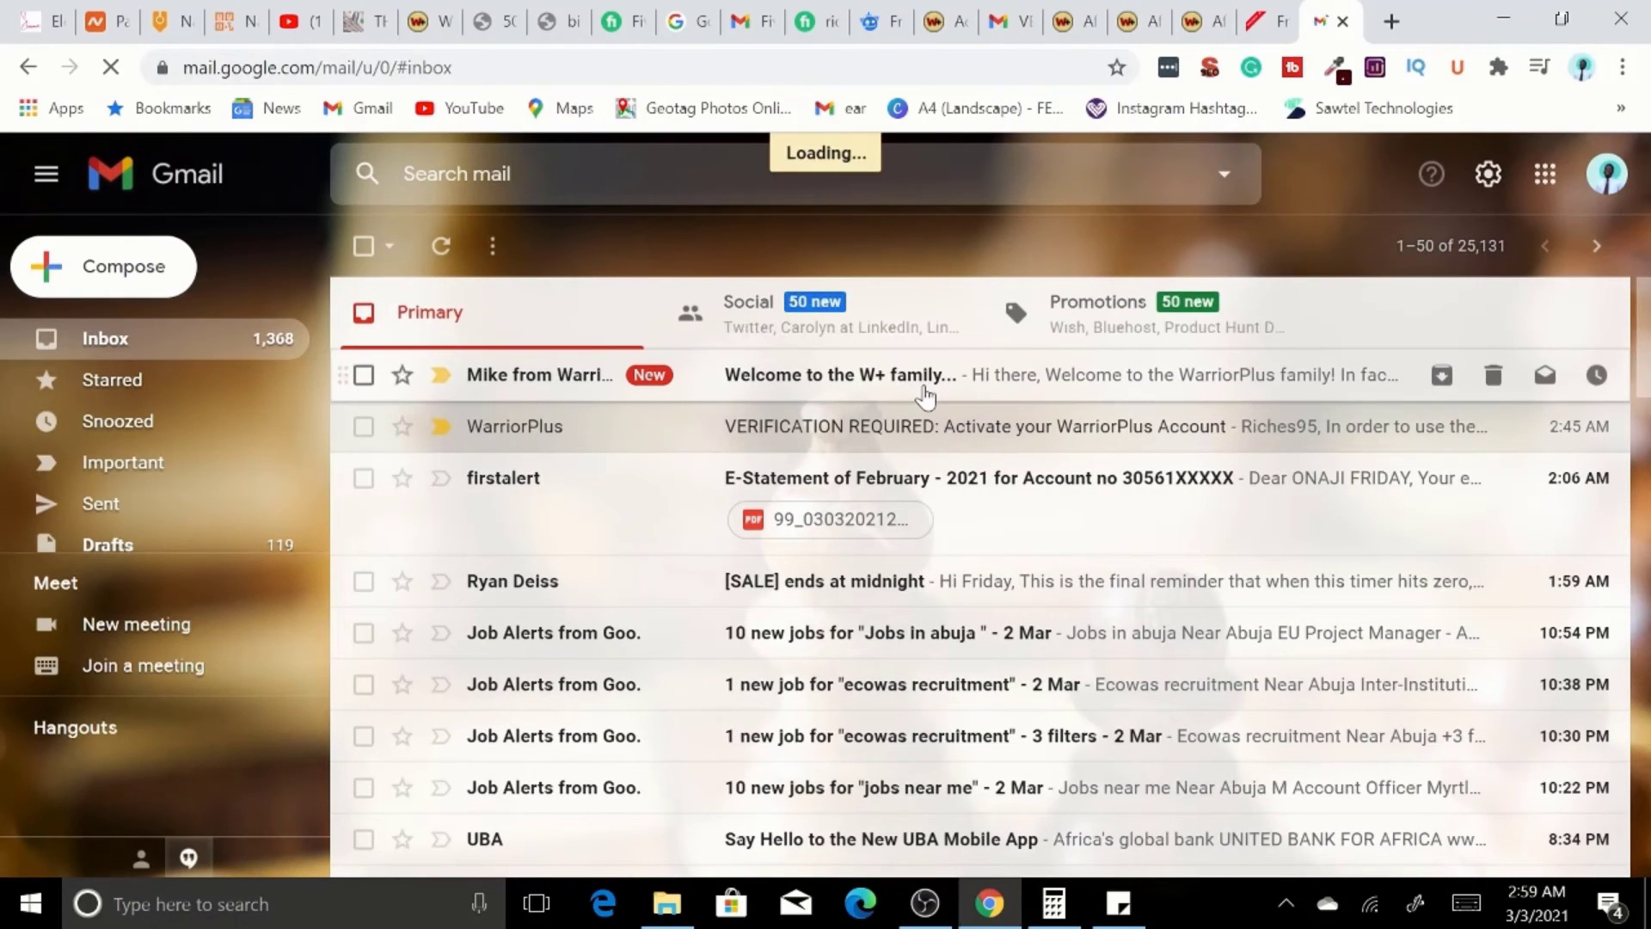
{"action": "left_click", "coordinate": [925, 391]}
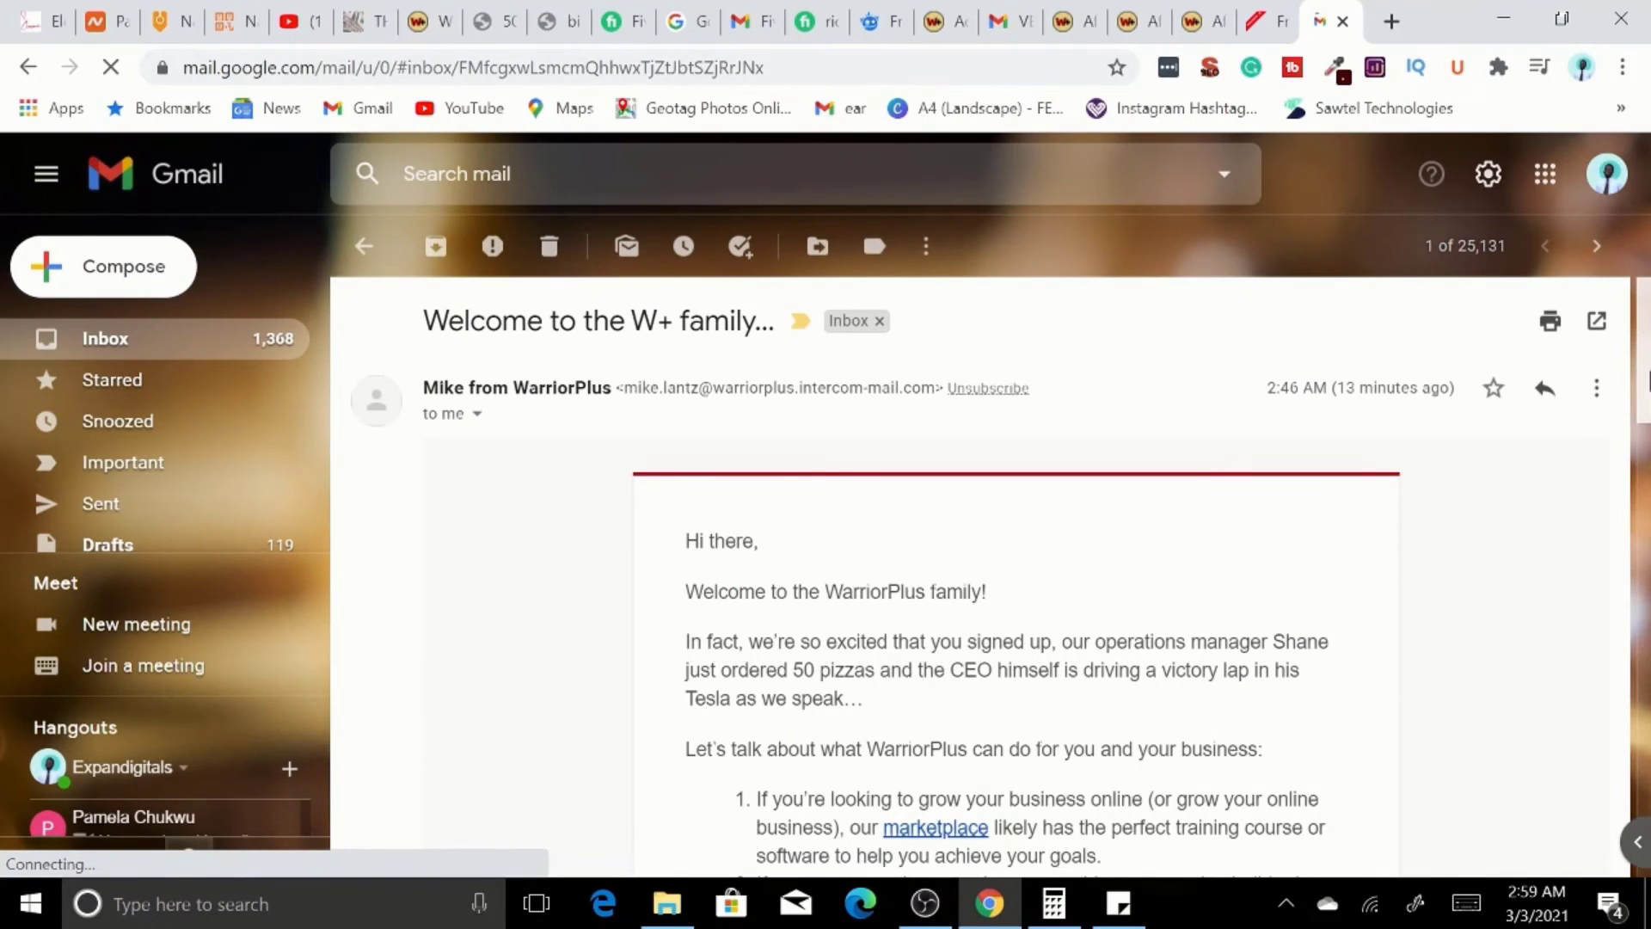
{"action": "scroll", "coordinate": [1643, 523], "scroll_direction": "down", "scroll_amount": 6}
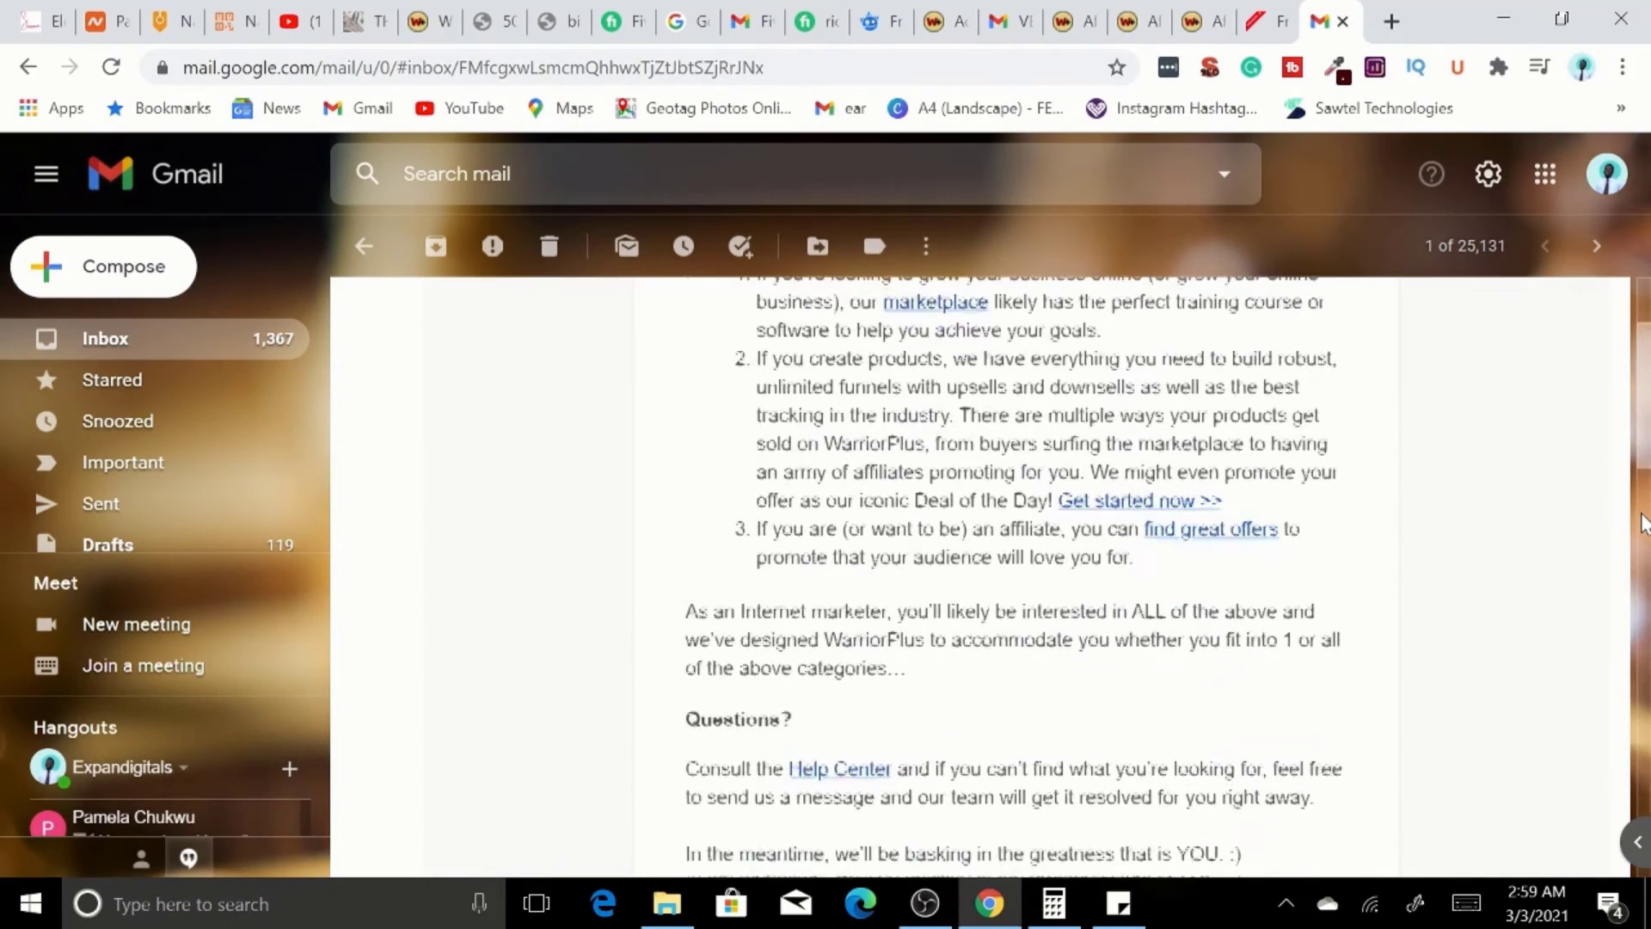
{"action": "scroll", "coordinate": [1643, 522], "scroll_direction": "down", "scroll_amount": 6}
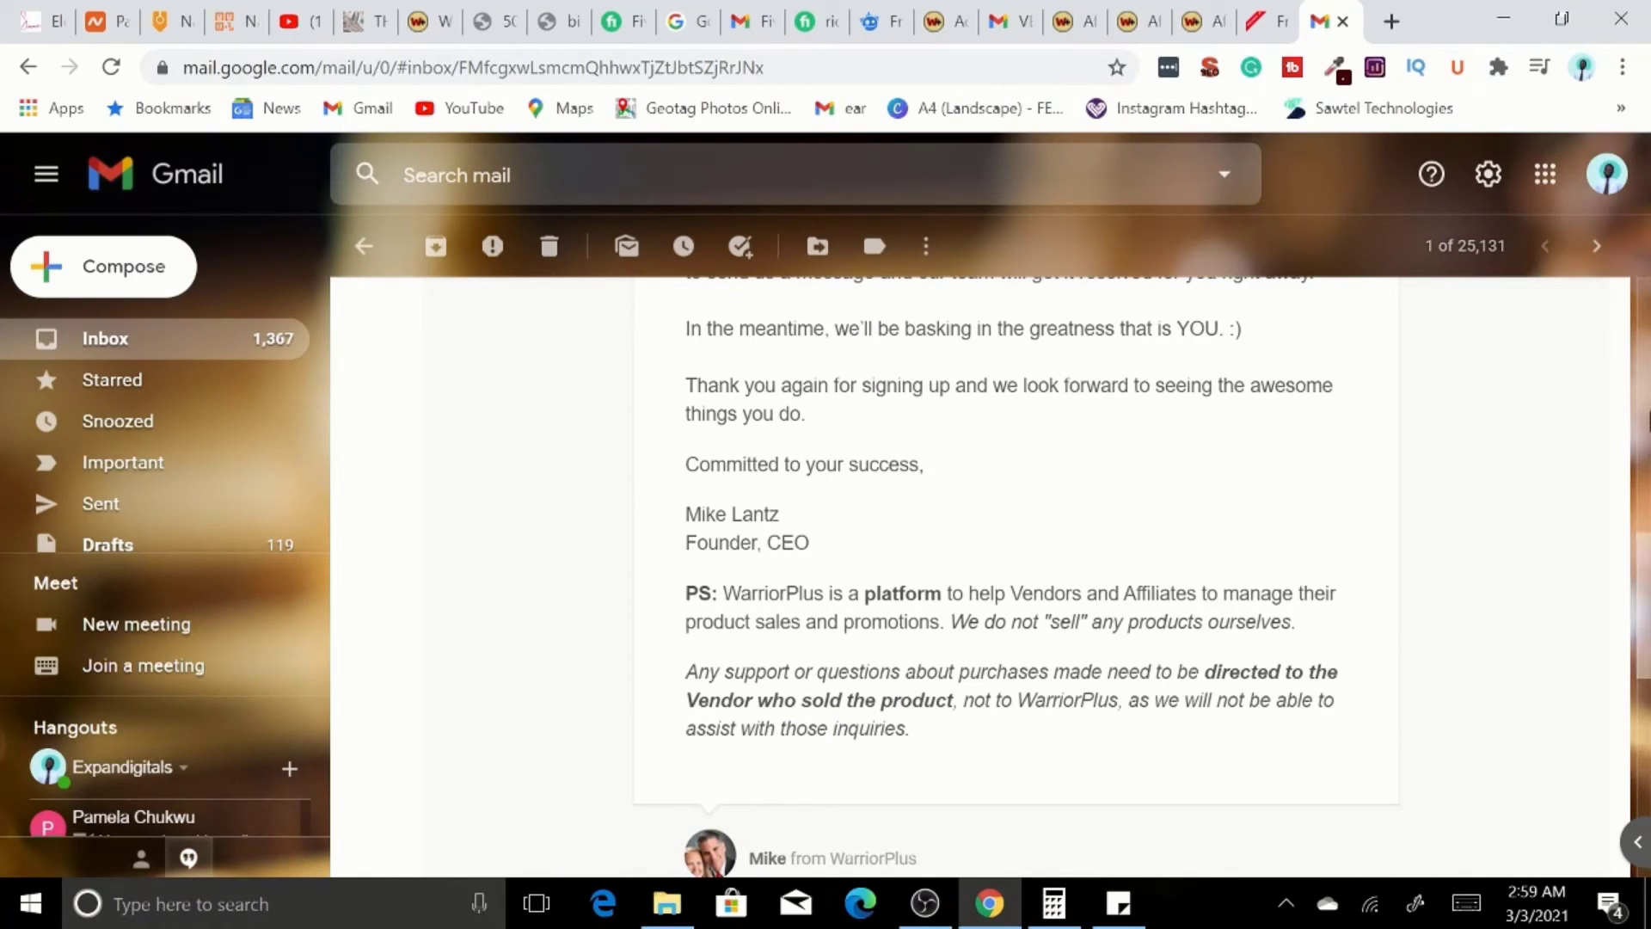
{"action": "scroll", "coordinate": [1647, 600], "scroll_direction": "up", "scroll_amount": 6}
{"action": "scroll", "coordinate": [1644, 386], "scroll_direction": "up", "scroll_amount": 6}
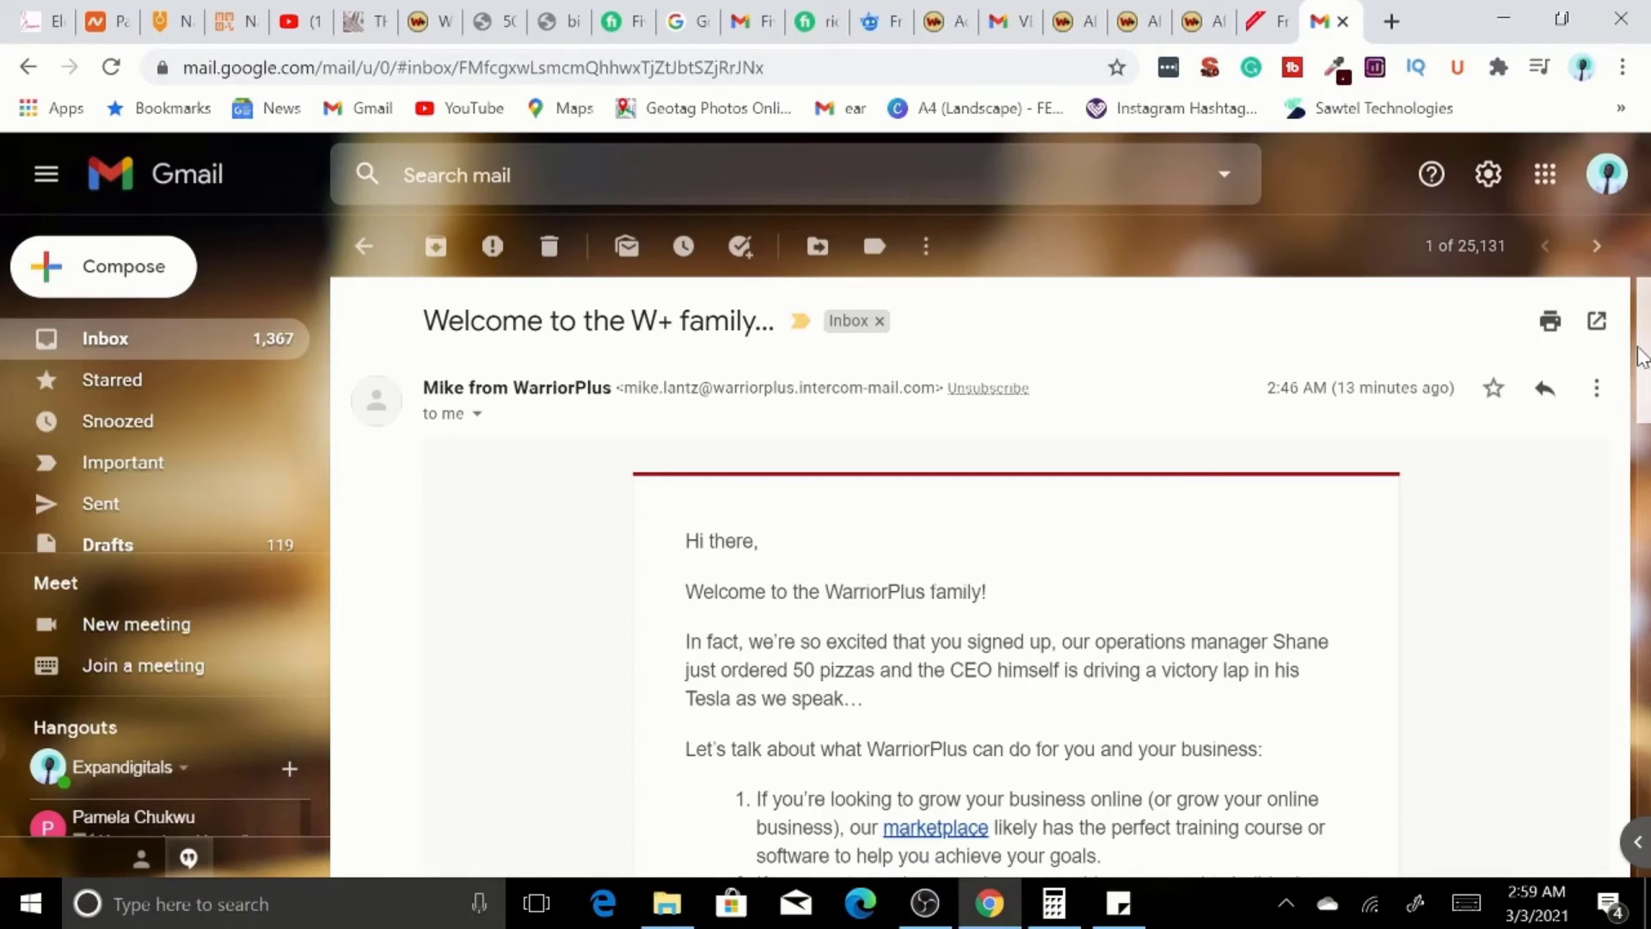
{"action": "left_click", "coordinate": [1199, 24]}
{"action": "left_click", "coordinate": [1135, 30]}
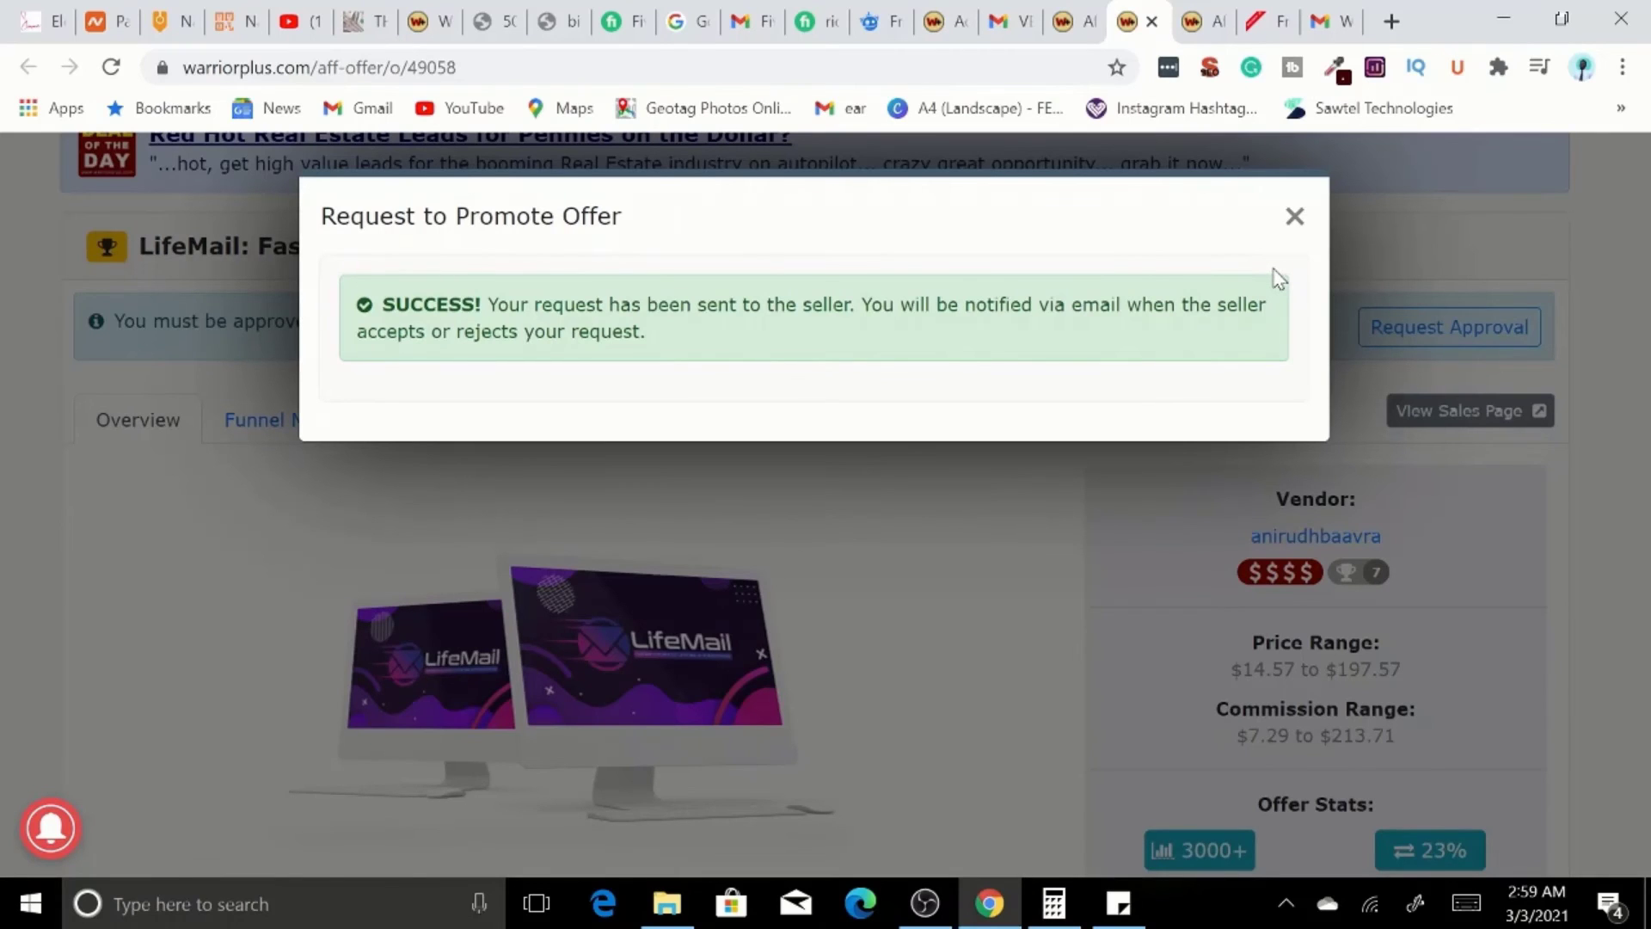
Dismiss the LifeMail request confirmation and browse the affiliate offers list down to its last rows, examining each offer's sales, conversion and refund rates.
{"action": "left_click", "coordinate": [1295, 239]}
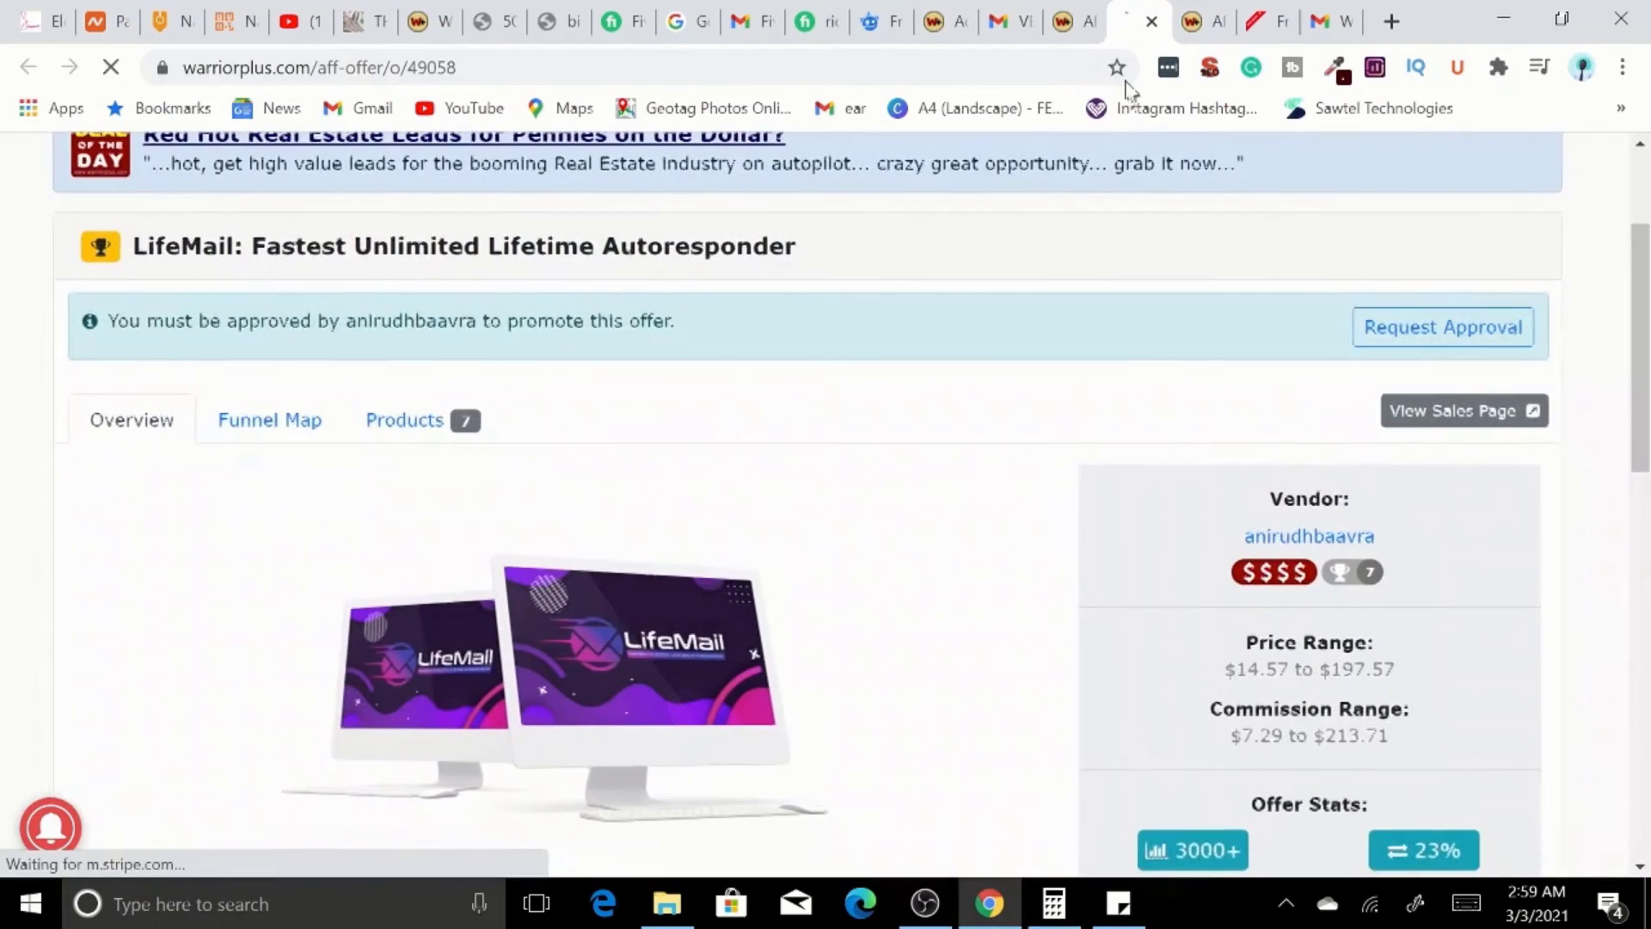
{"action": "left_click", "coordinate": [1062, 19]}
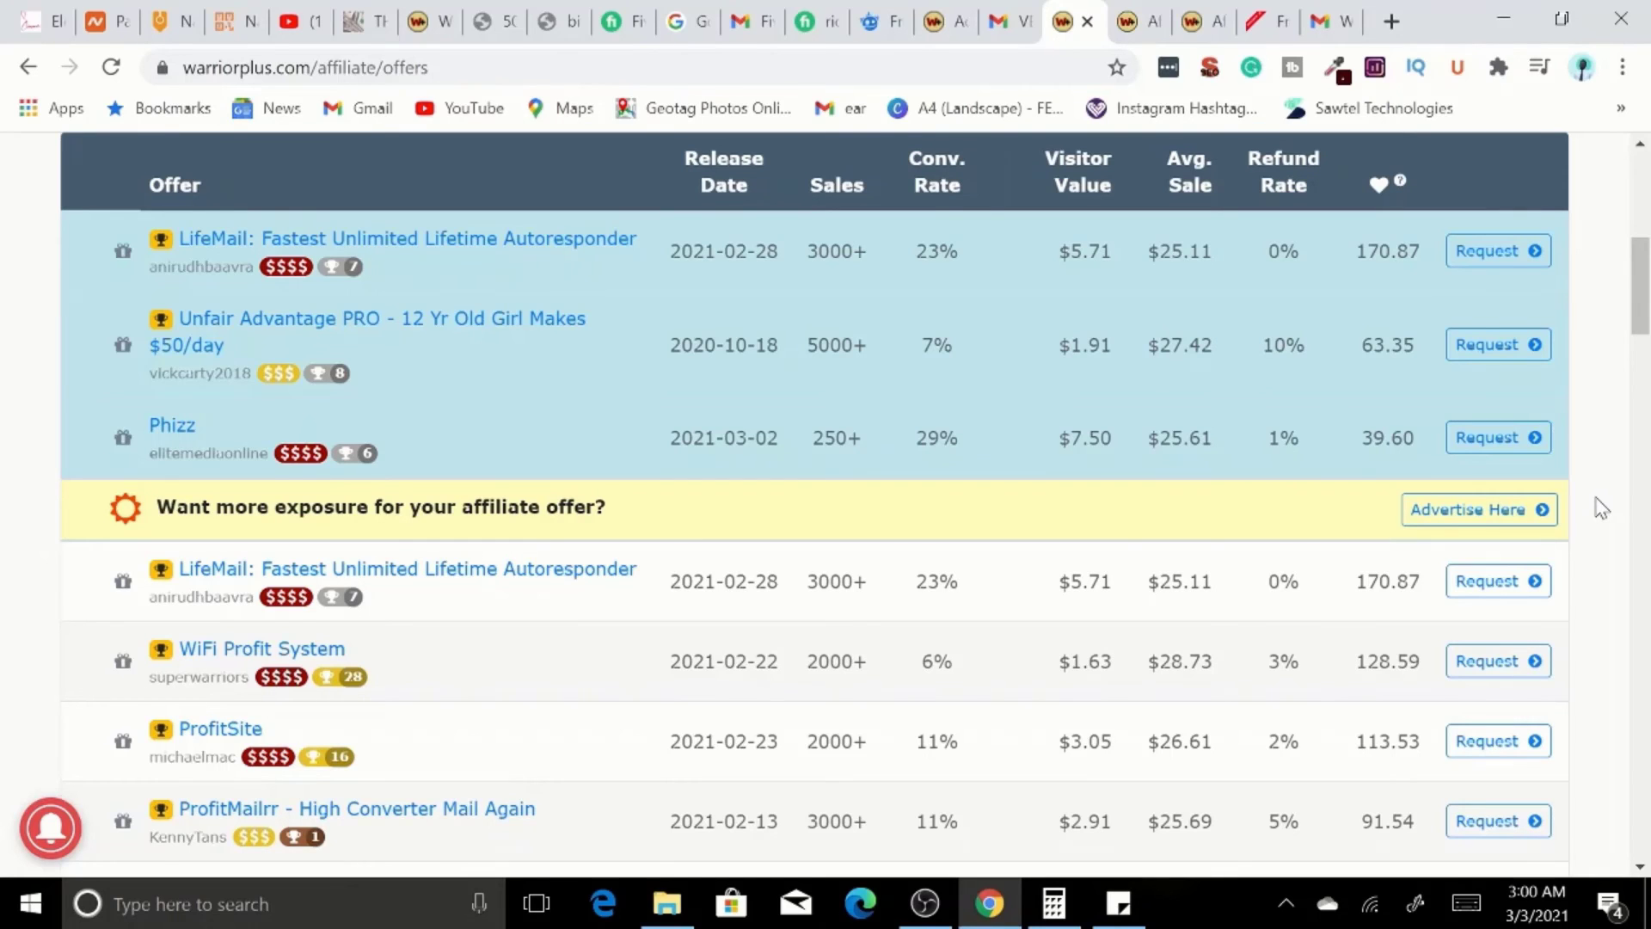
{"action": "scroll", "coordinate": [1601, 507], "scroll_direction": "down", "scroll_amount": 6}
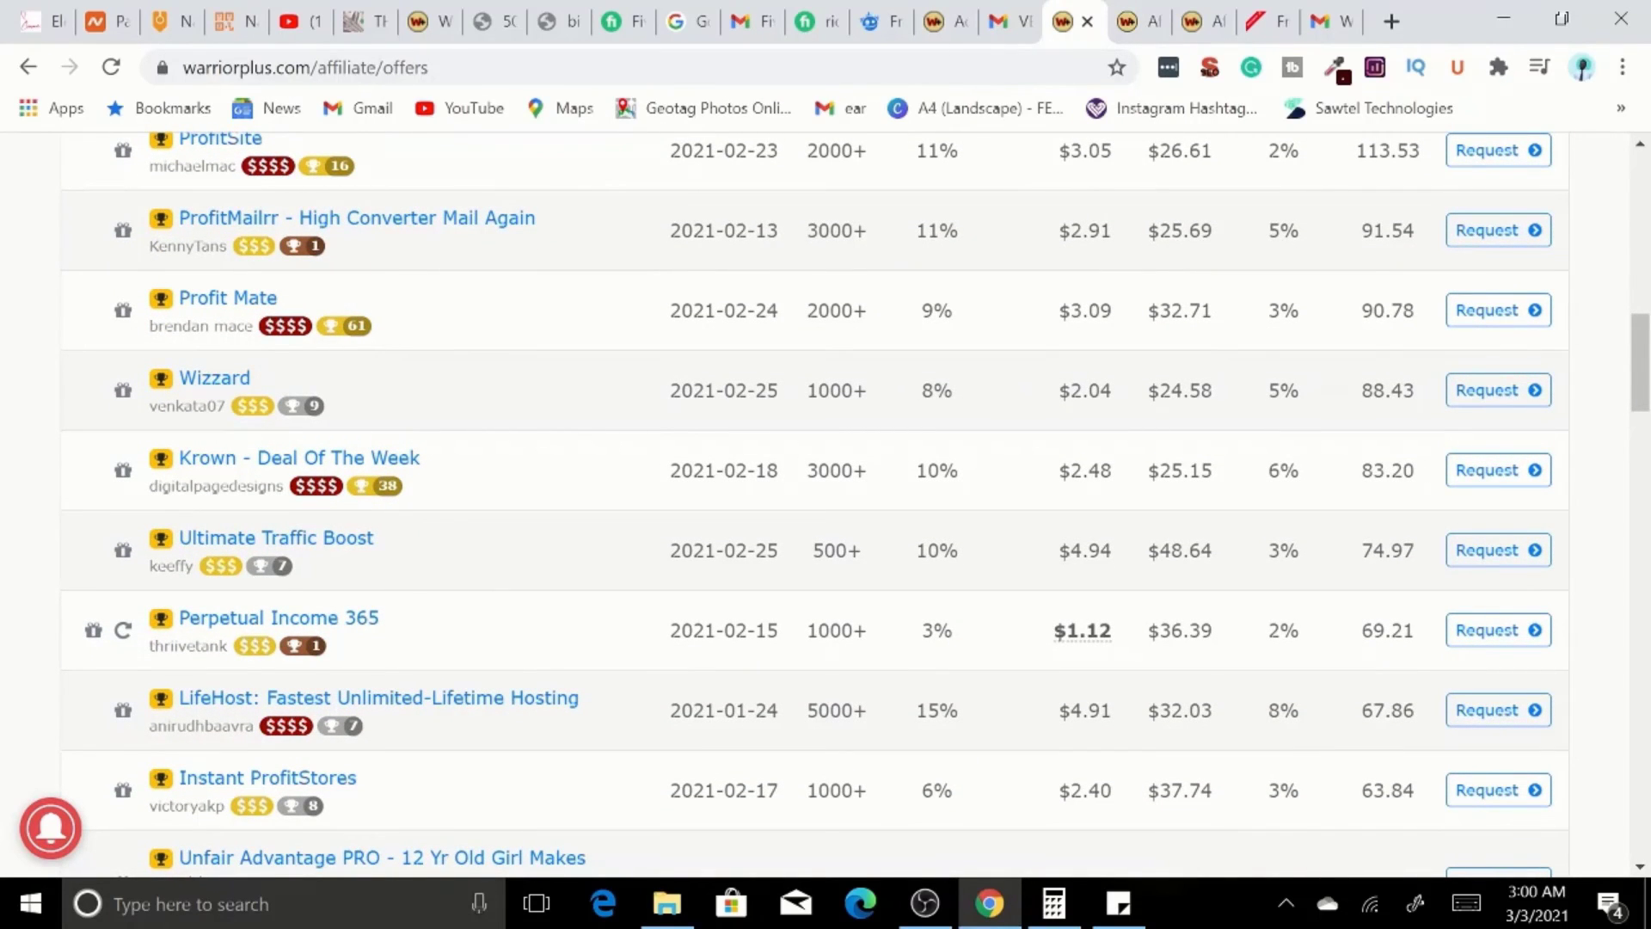
{"action": "scroll", "coordinate": [825, 508], "scroll_direction": "down", "scroll_amount": 2}
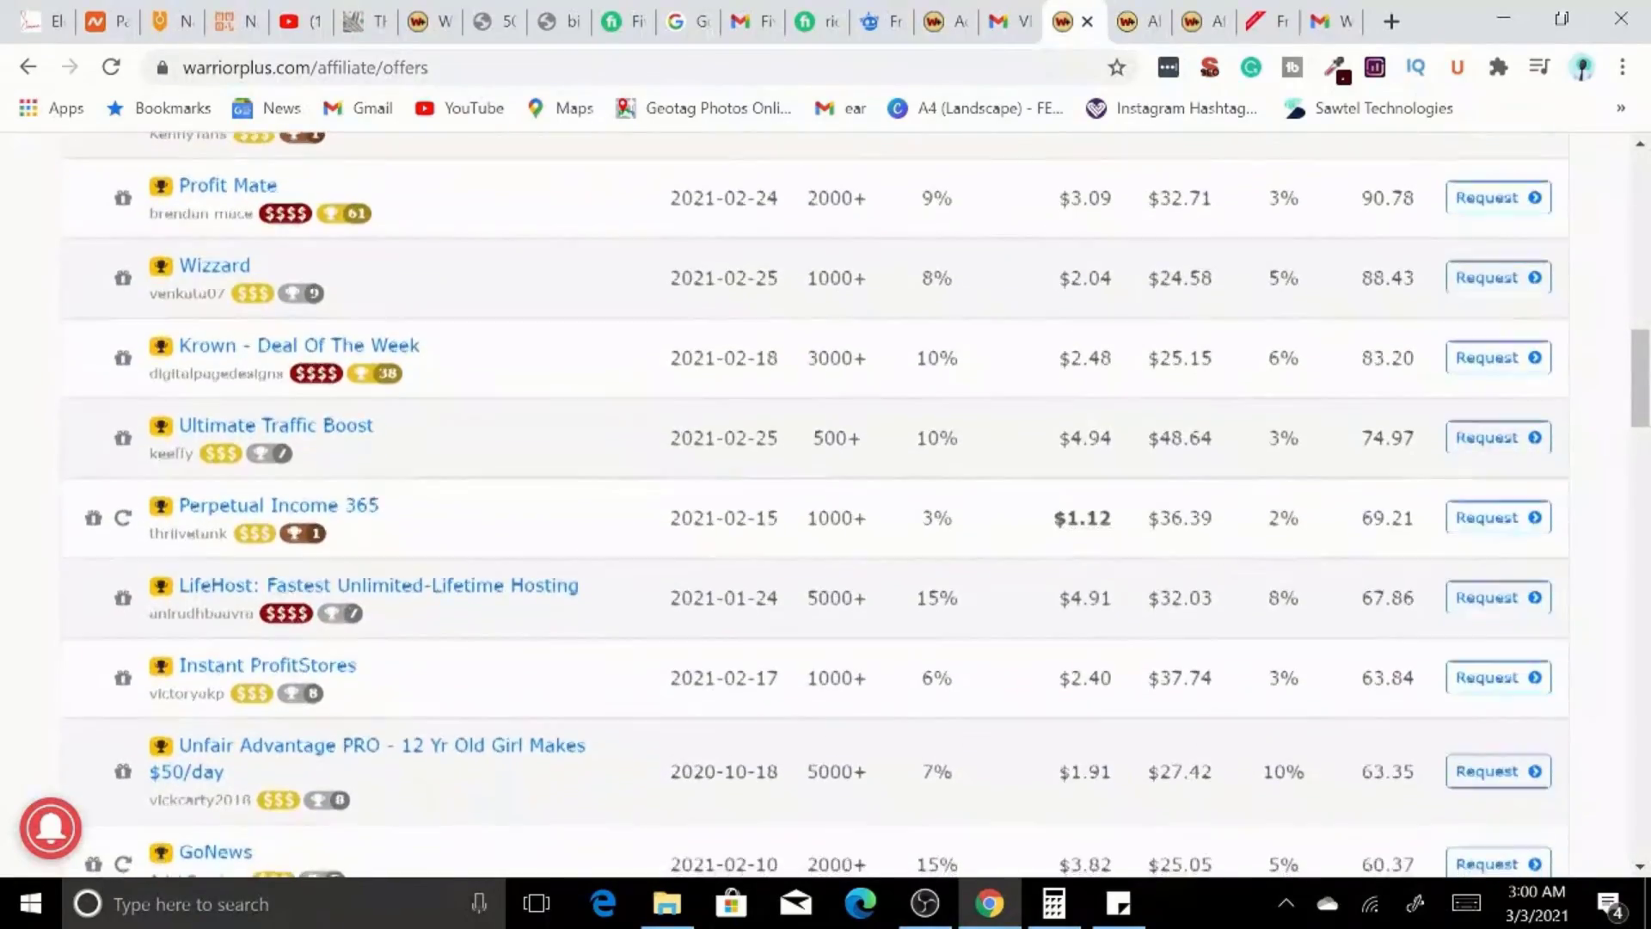
{"action": "scroll", "coordinate": [96, 591], "scroll_direction": "down", "scroll_amount": 15}
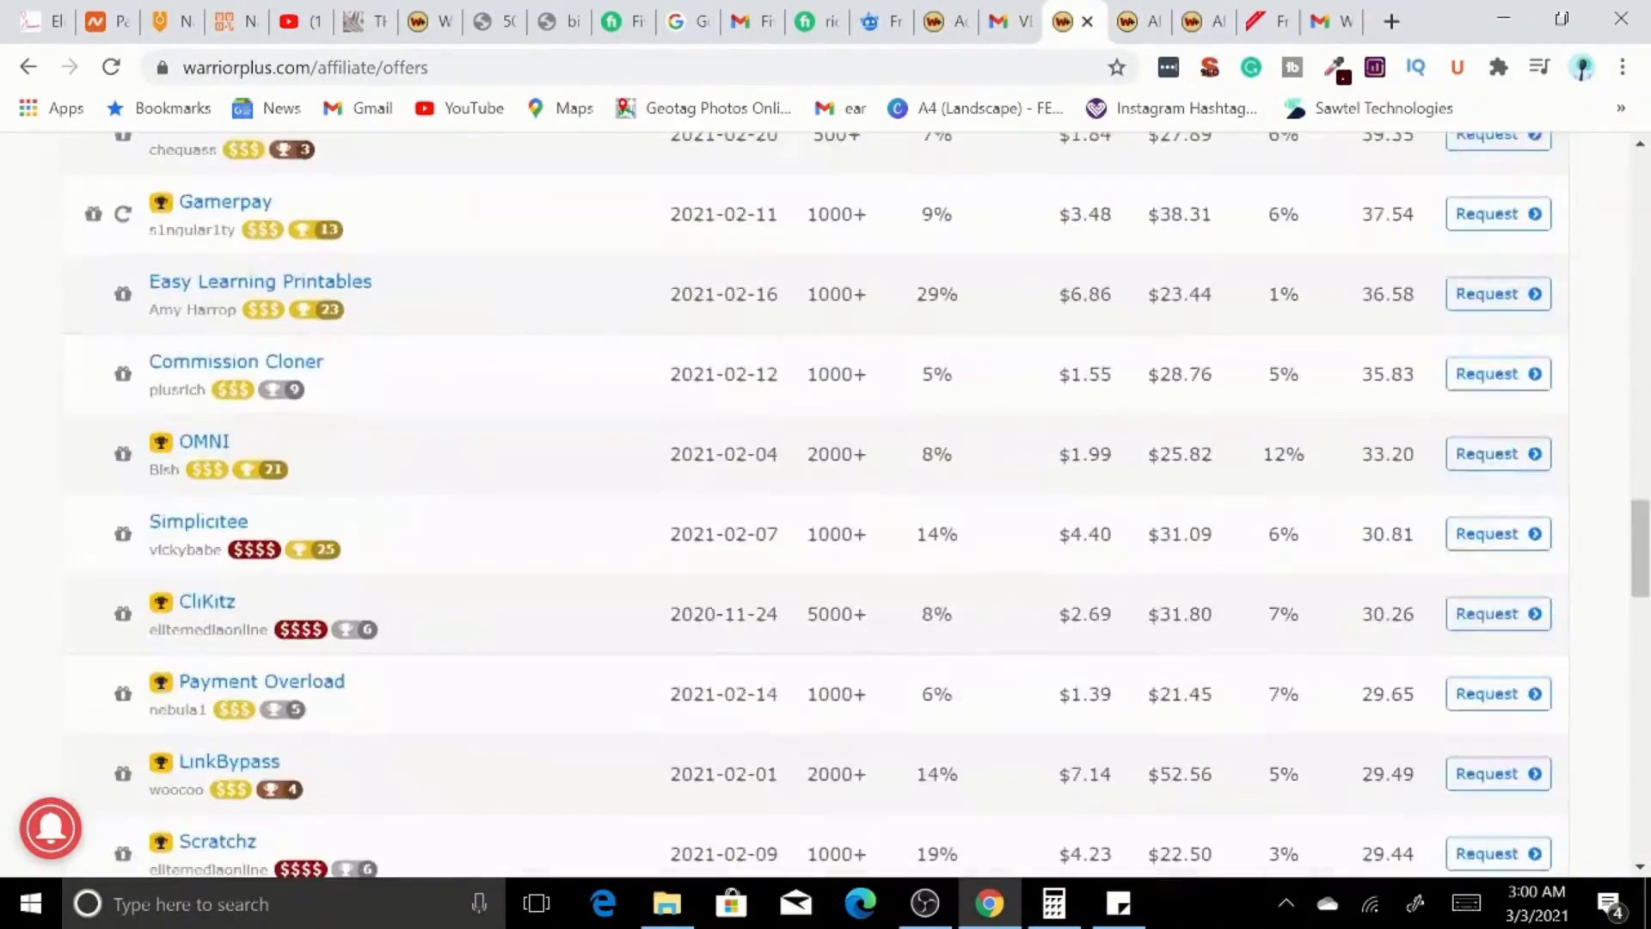
{"action": "scroll", "coordinate": [96, 592], "scroll_direction": "down", "scroll_amount": 3}
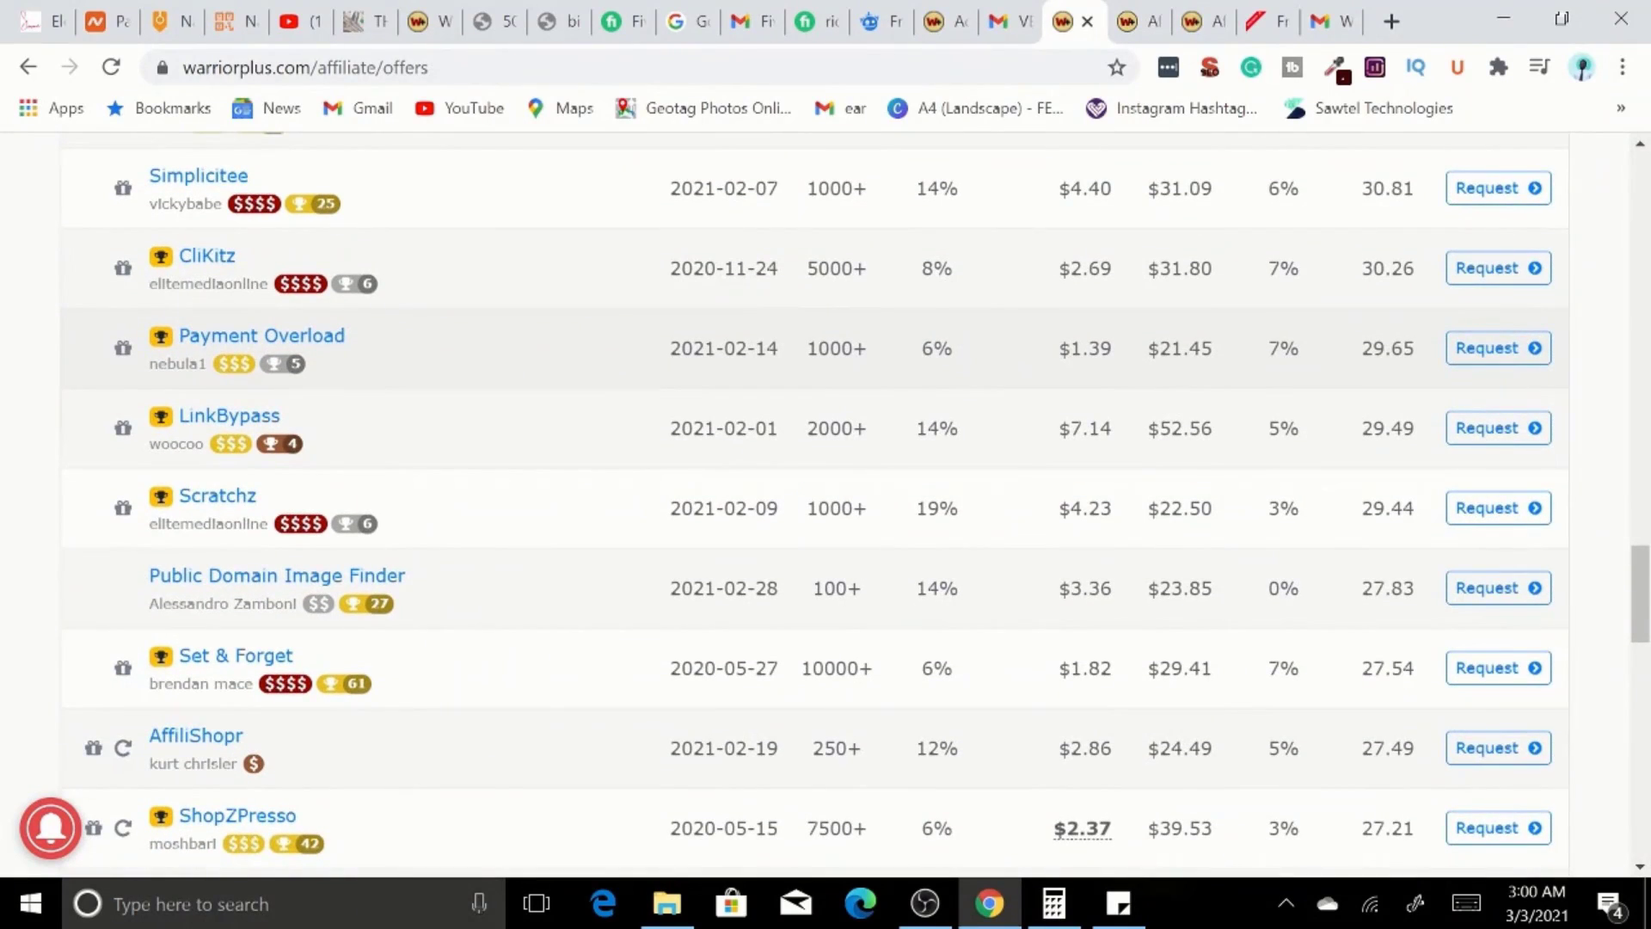
{"action": "scroll", "coordinate": [826, 506], "scroll_direction": "down", "scroll_amount": 5}
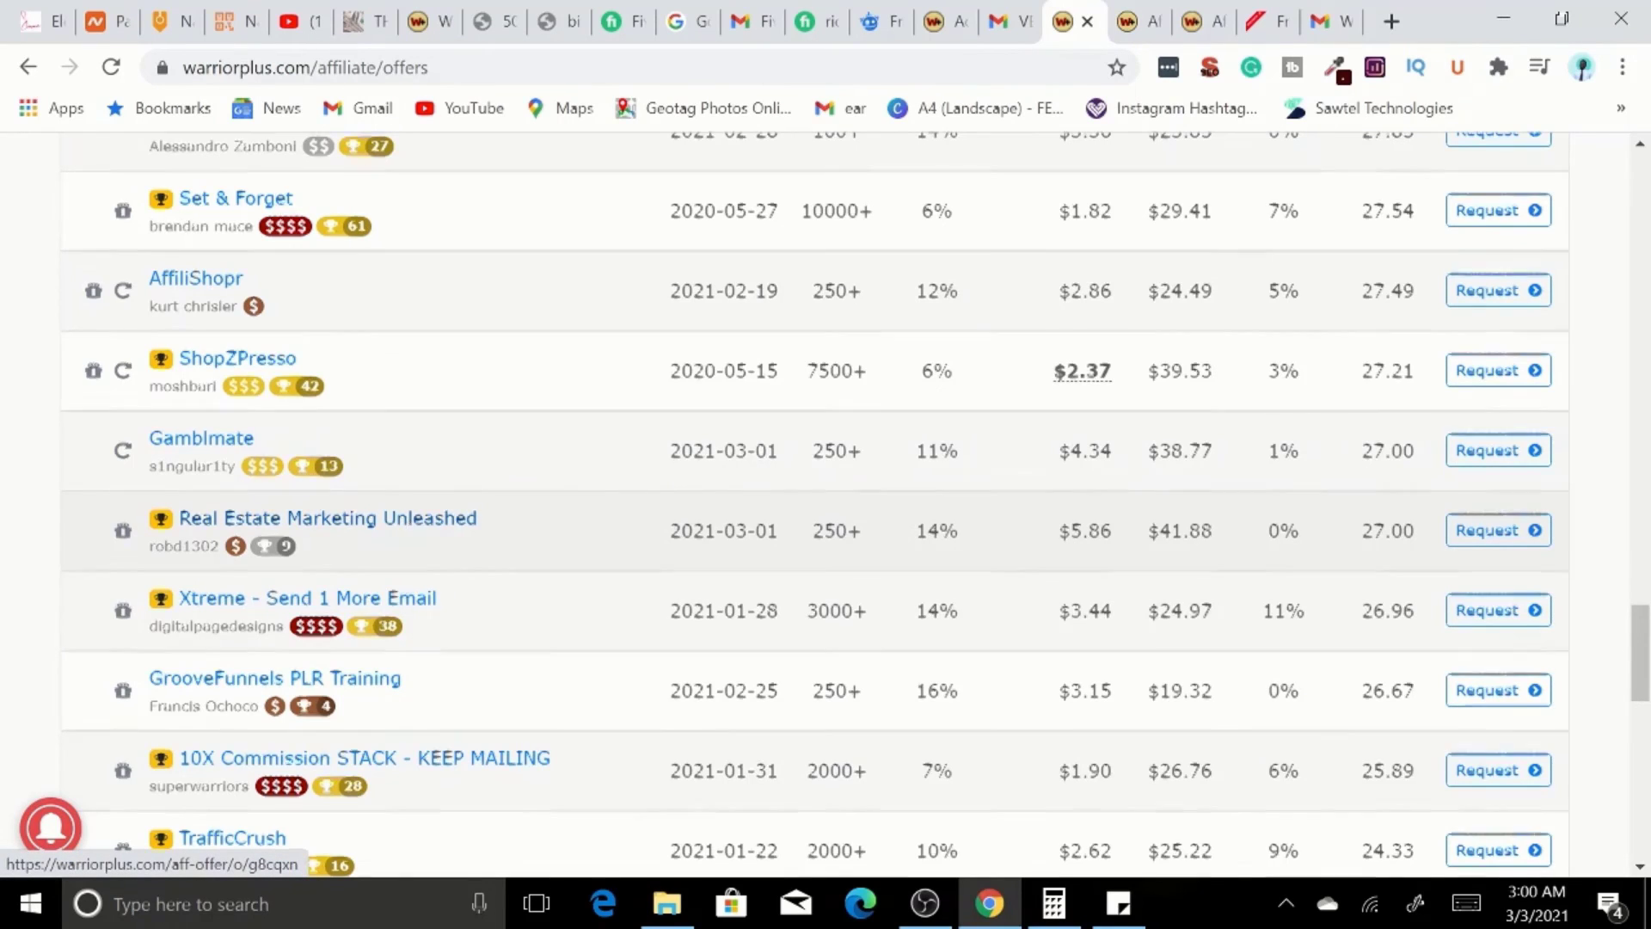
{"action": "scroll", "coordinate": [411, 528], "scroll_direction": "down", "scroll_amount": 12}
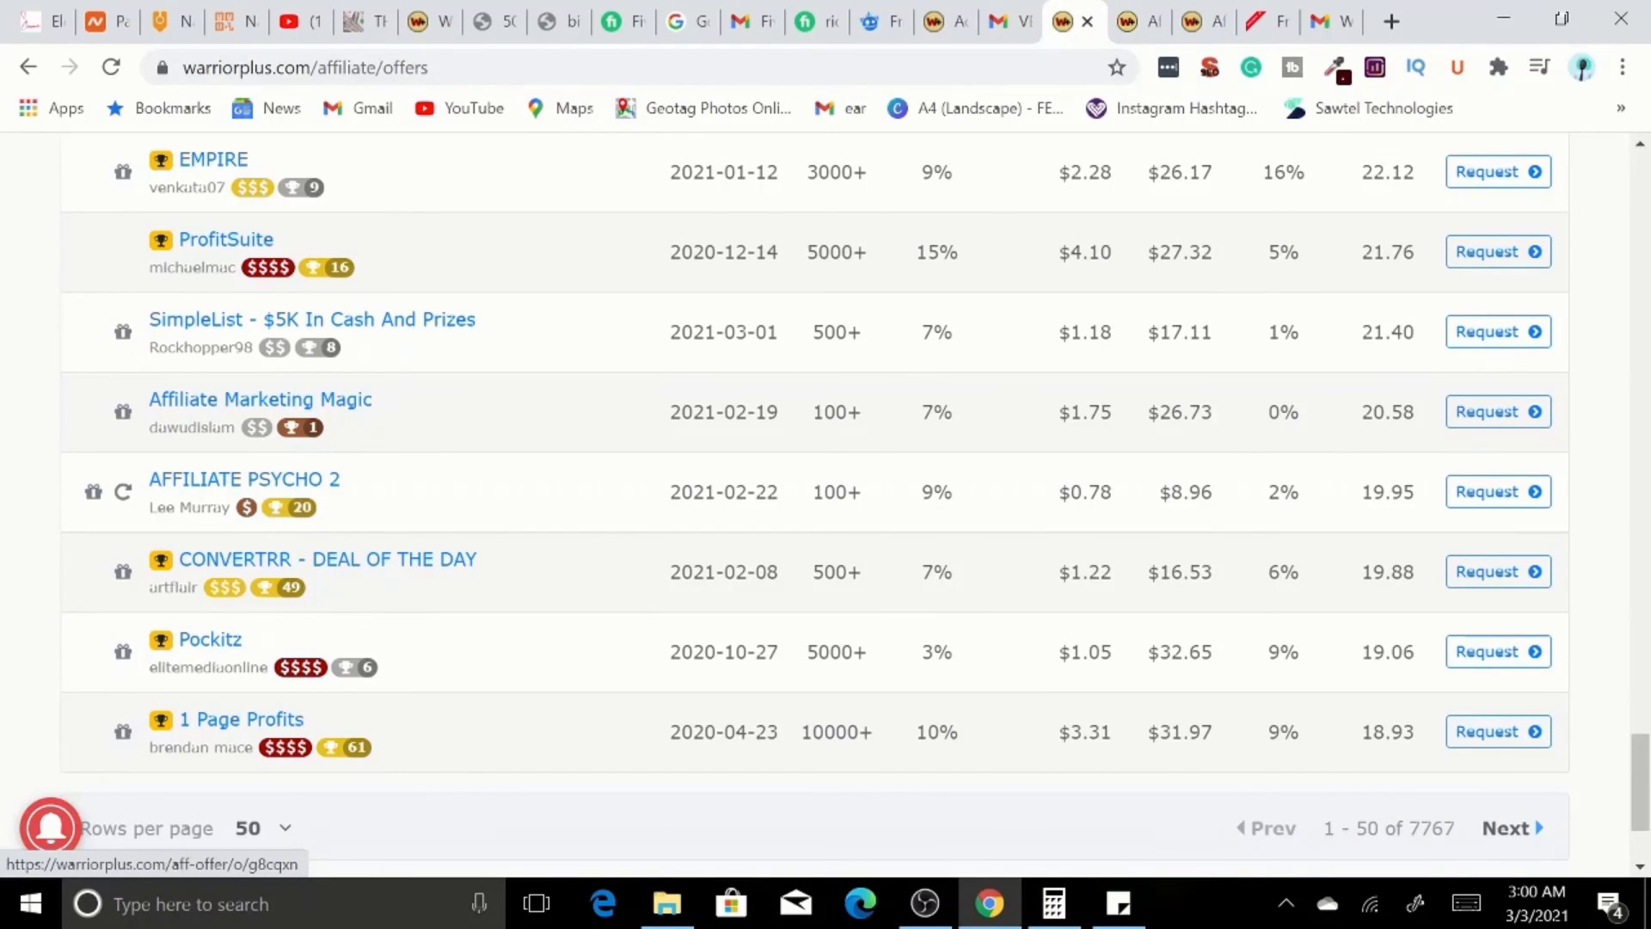
{"action": "scroll", "coordinate": [815, 505], "scroll_direction": "up", "scroll_amount": 12}
{"action": "scroll", "coordinate": [815, 506], "scroll_direction": "down", "scroll_amount": 3}
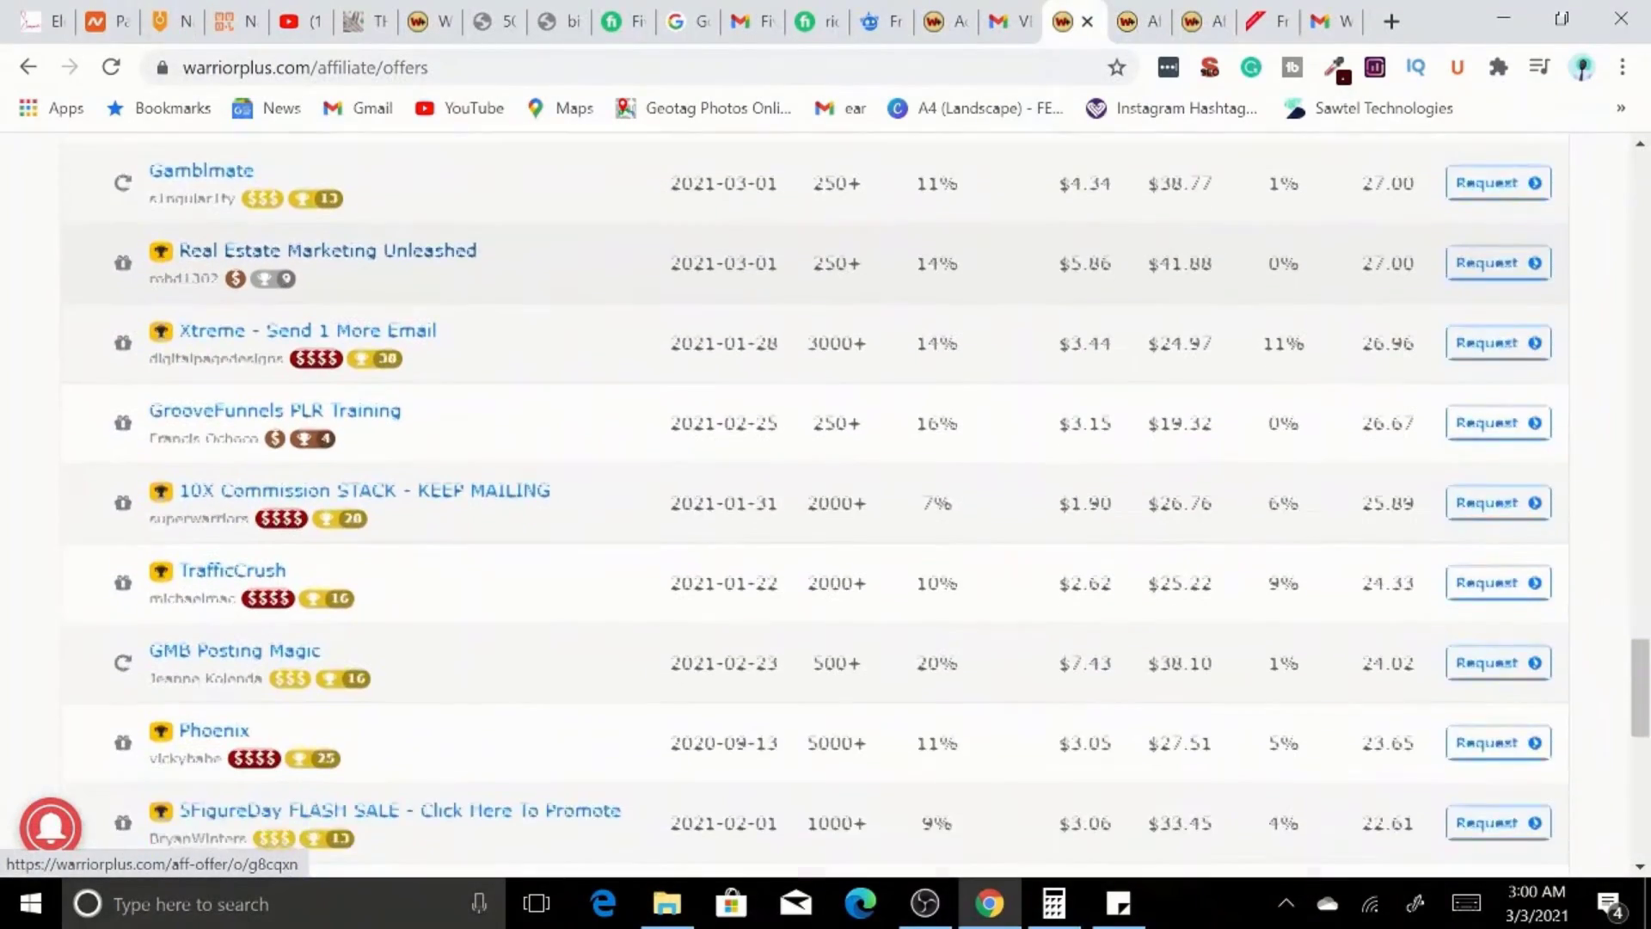